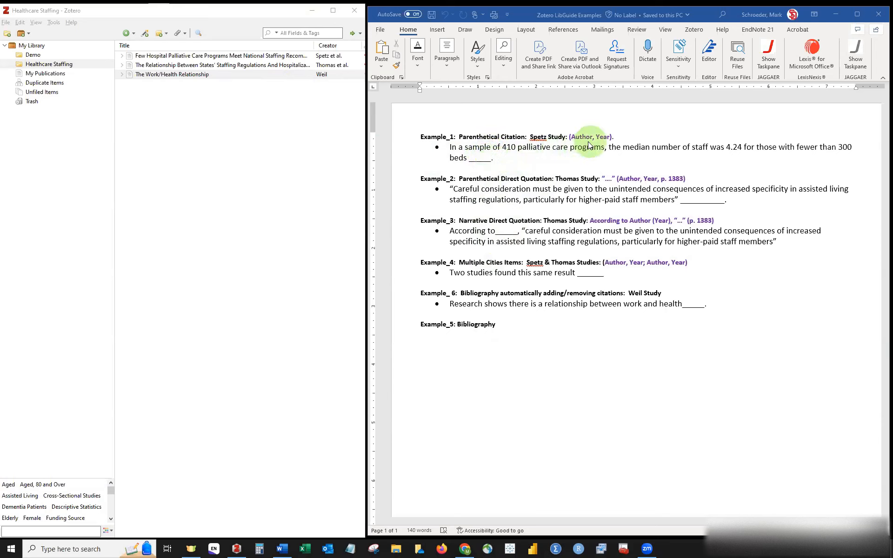
Delete the underscore placeholder after "beds" in the Example_1 sentence, keeping the space and the period
left_click(491, 161)
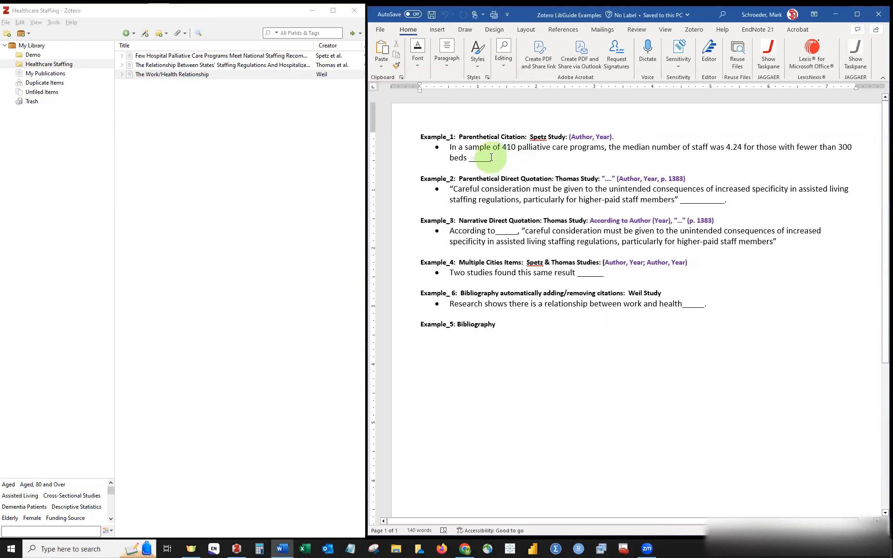
key("BackSpace")
key("BackSpace")
key("BackSpace")
key("BackSpace")
key("BackSpace")
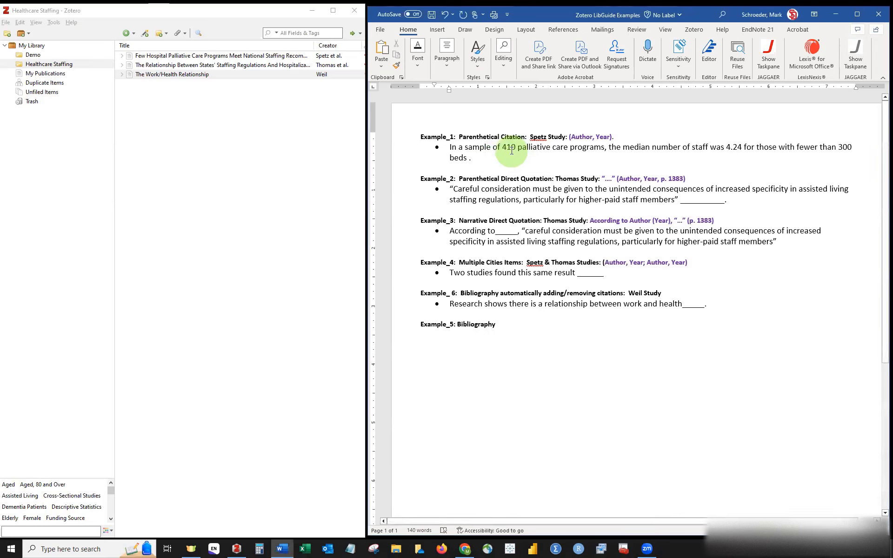
Insert a Zotero citation for the 2016 article "Few Hospital Palliative Care Programs Meet National Staffing Recommendations" at the end of the Example_1 sentence
left_click(697, 32)
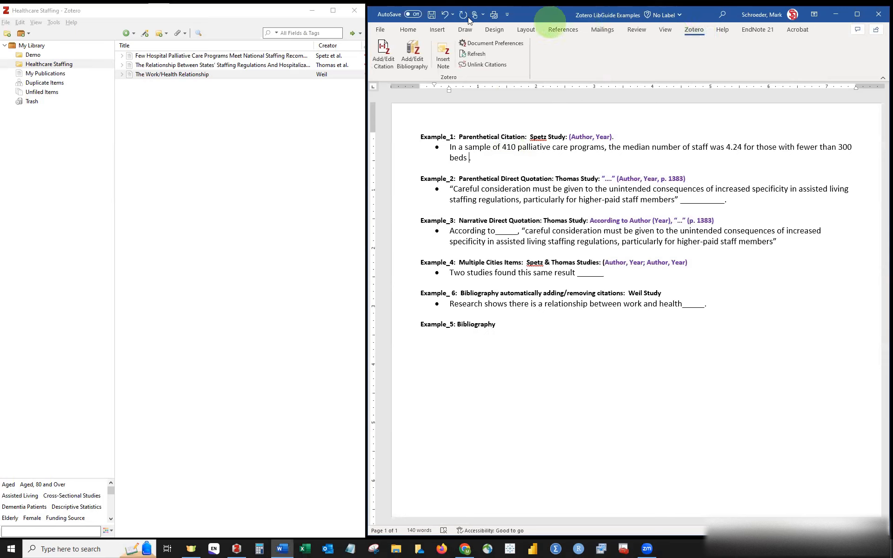
left_click(384, 52)
left_click(384, 52)
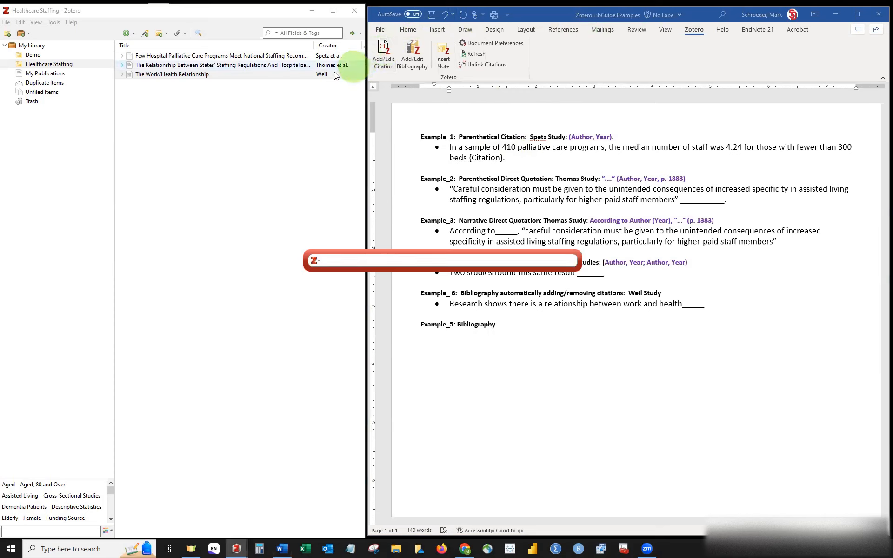
type("spet")
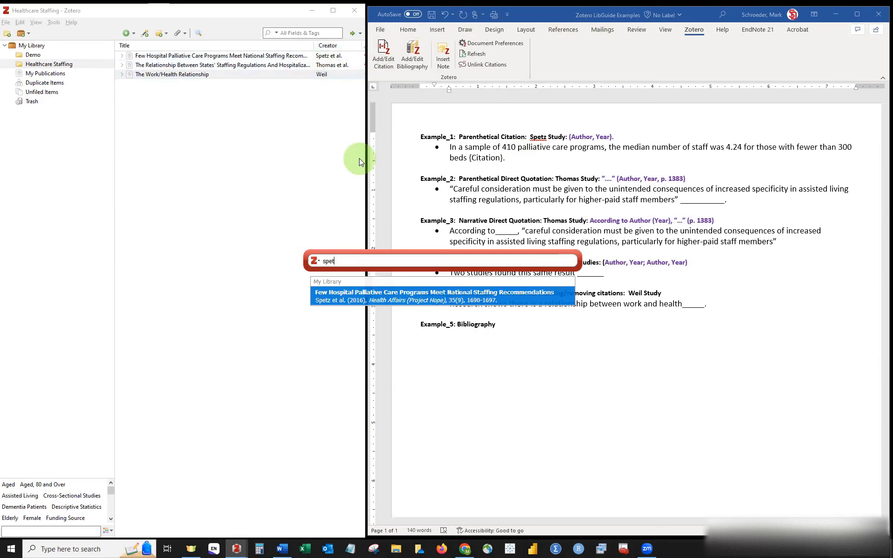
left_click(347, 300)
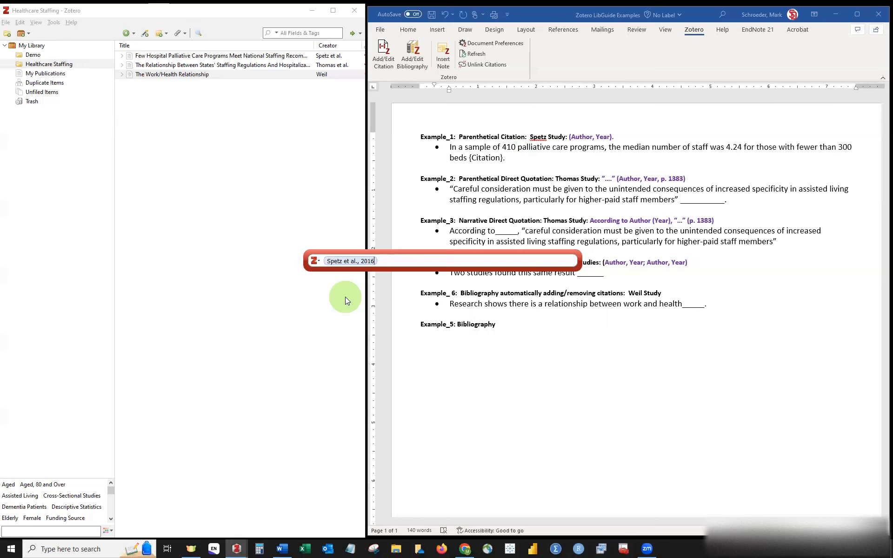
key("Return")
Change the font colour of the Example_1 in-text citation to the standard purple
left_click_drag(539, 160, 498, 158)
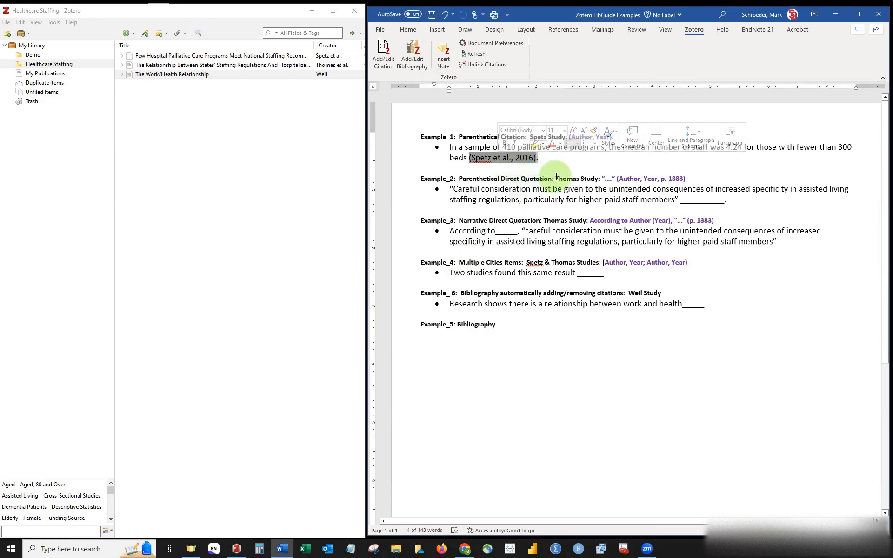
left_click(561, 143)
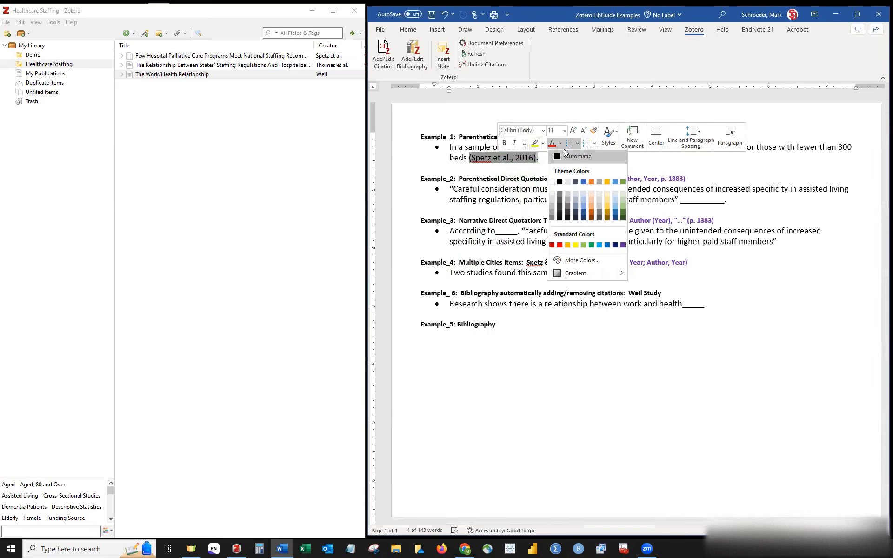
left_click(623, 245)
left_click(566, 195)
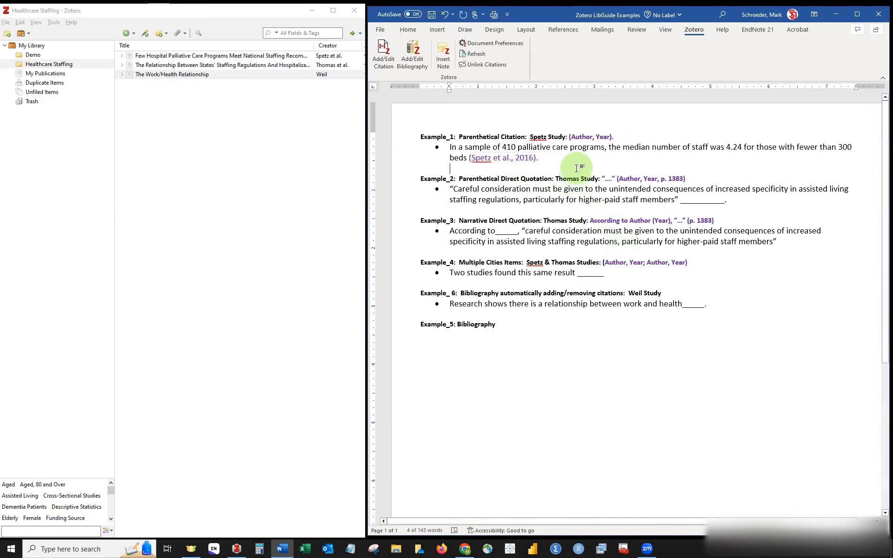
key("Up")
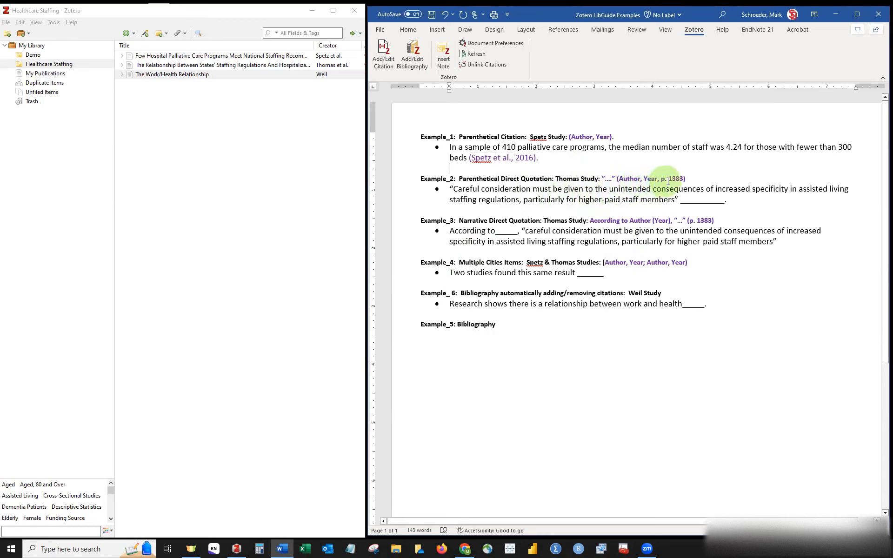
Delete the underscore placeholder after the Example_2 quotation, keeping the space and the final period
left_click(725, 201)
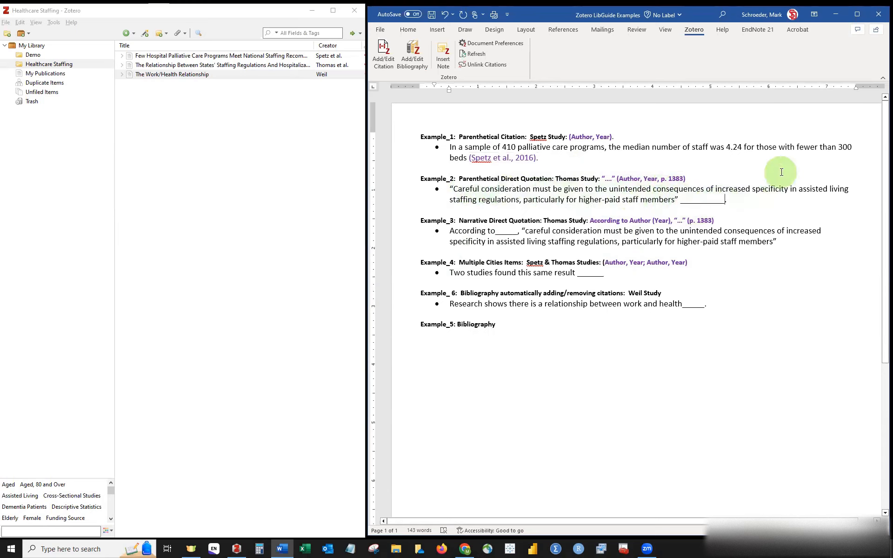
key("BackSpace")
key("BackSpace")
key("BackSpace")
key("BackSpace")
key("BackSpace")
key("BackSpace")
key("BackSpace")
key("BackSpace")
key("BackSpace")
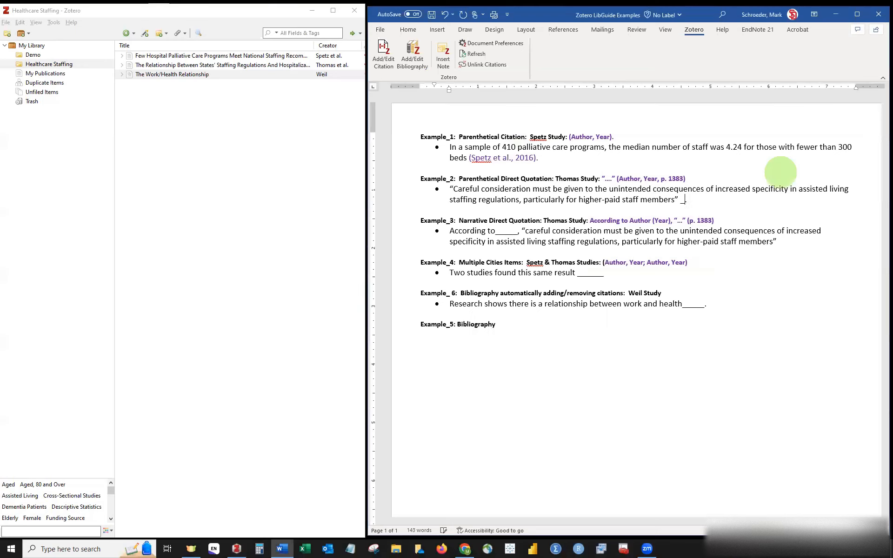
key("BackSpace")
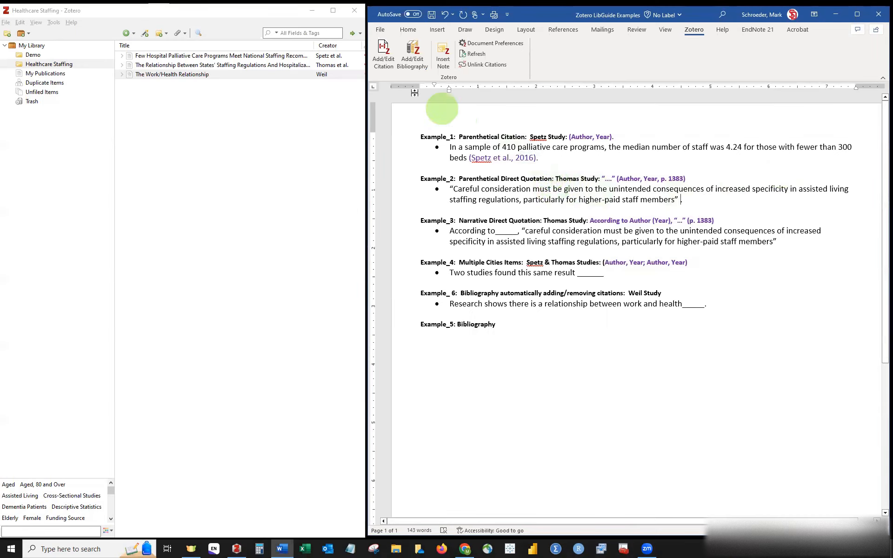
Insert a Zotero citation for the 2021 article on states' staffing regulations with page 1383 after the Example_2 quotation, and colour it purple
left_click(384, 60)
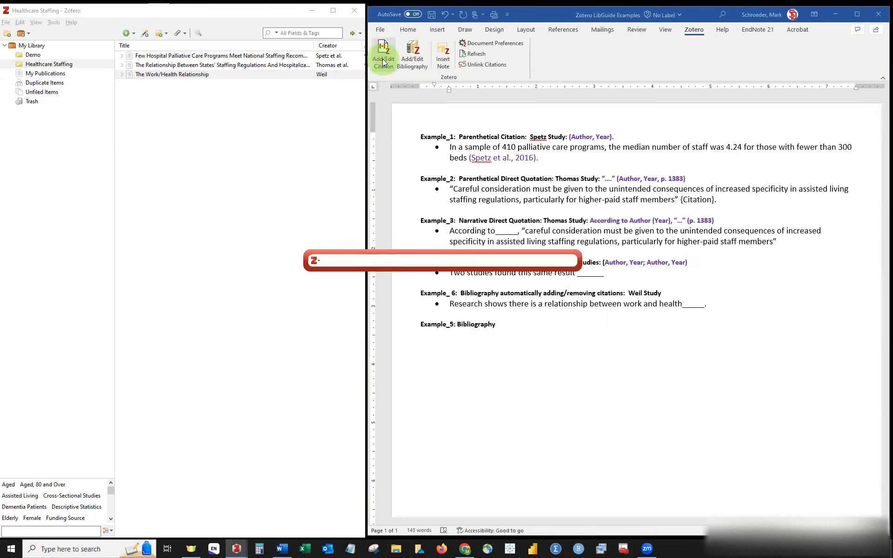
type("thoma")
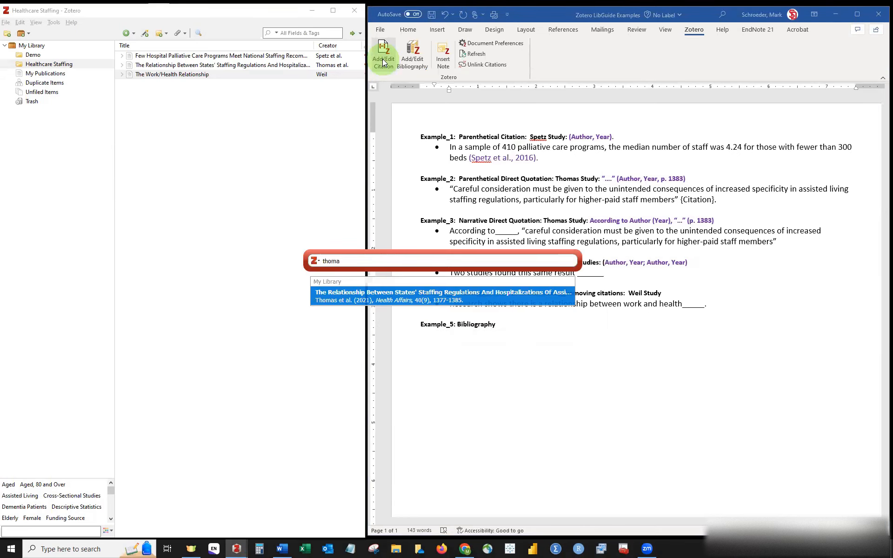
left_click(379, 296)
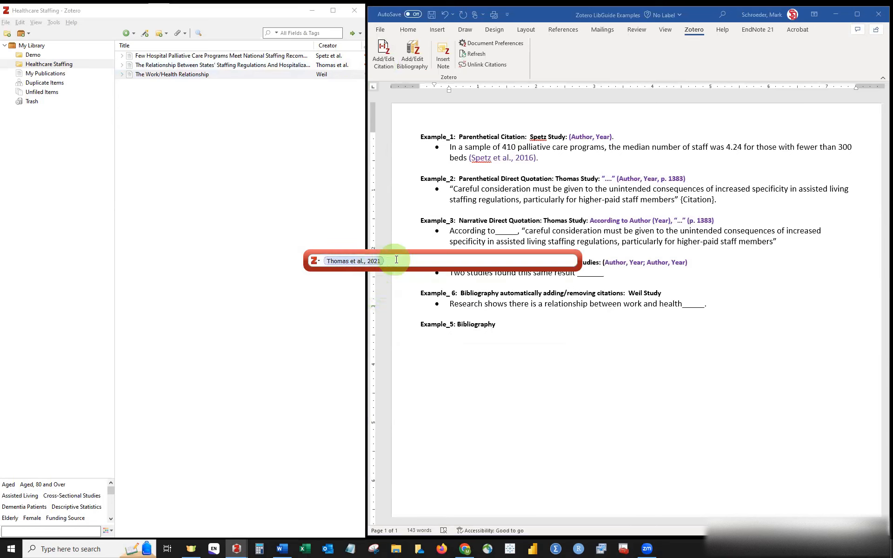
left_click(355, 261)
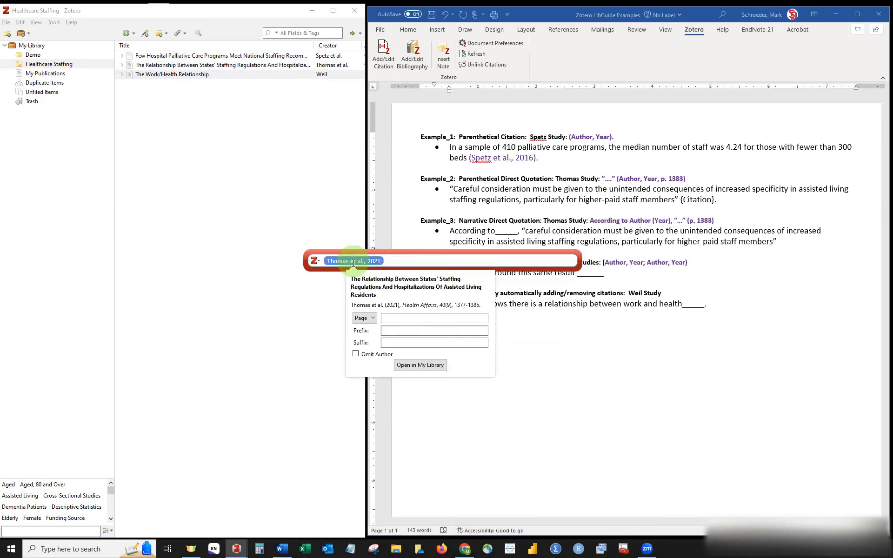
left_click(390, 317)
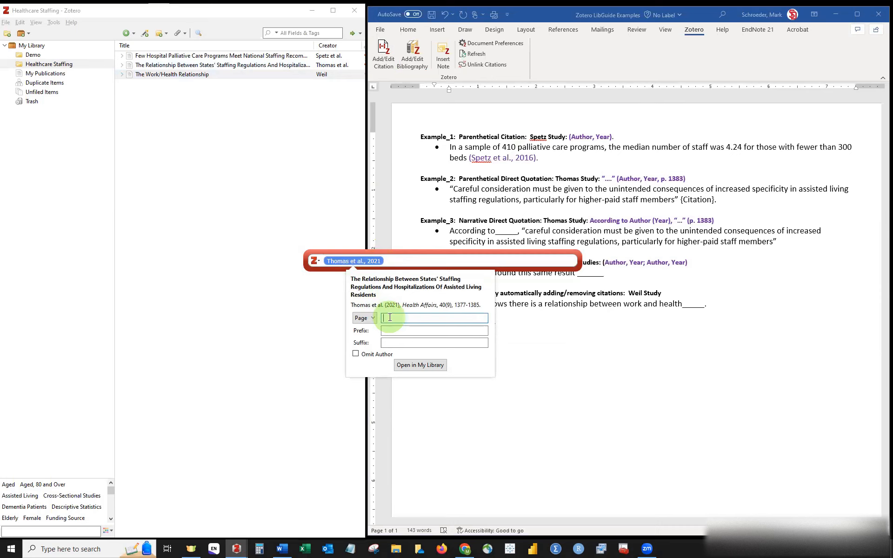
type("1383")
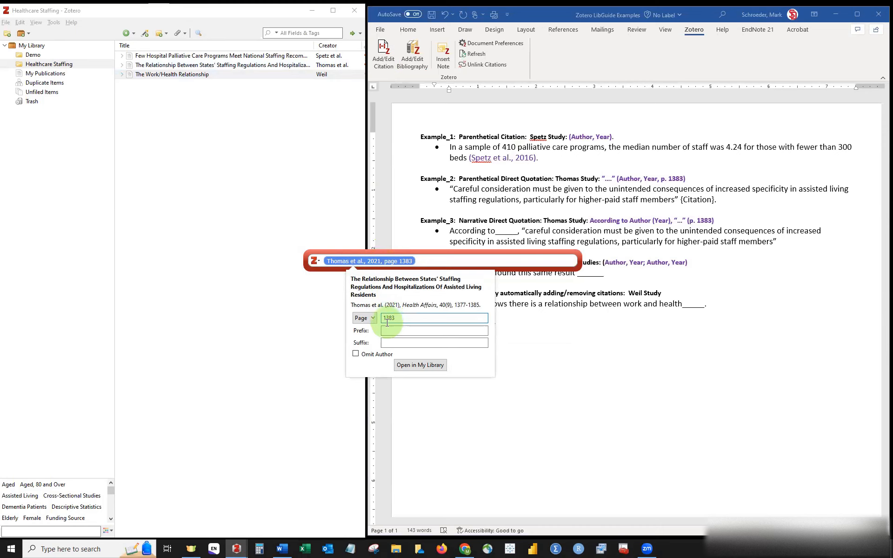
key("Return")
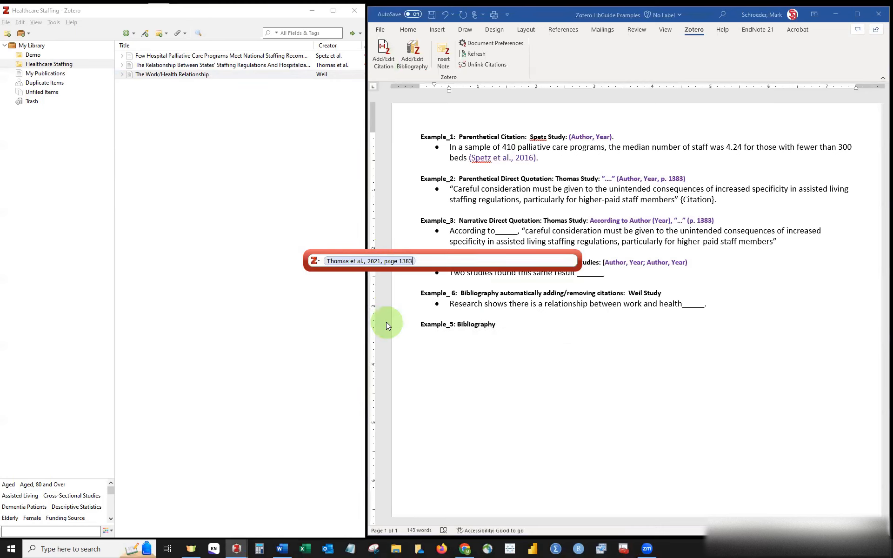
left_click(422, 261)
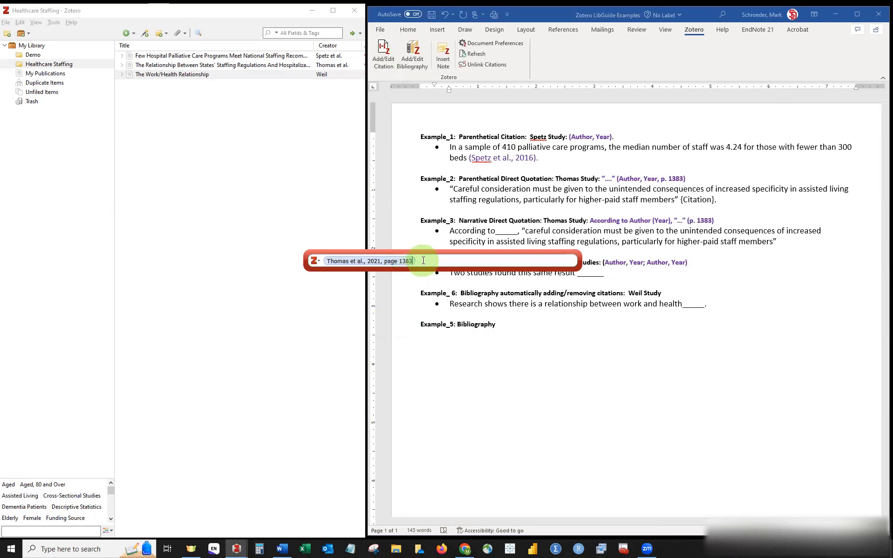
key("Return")
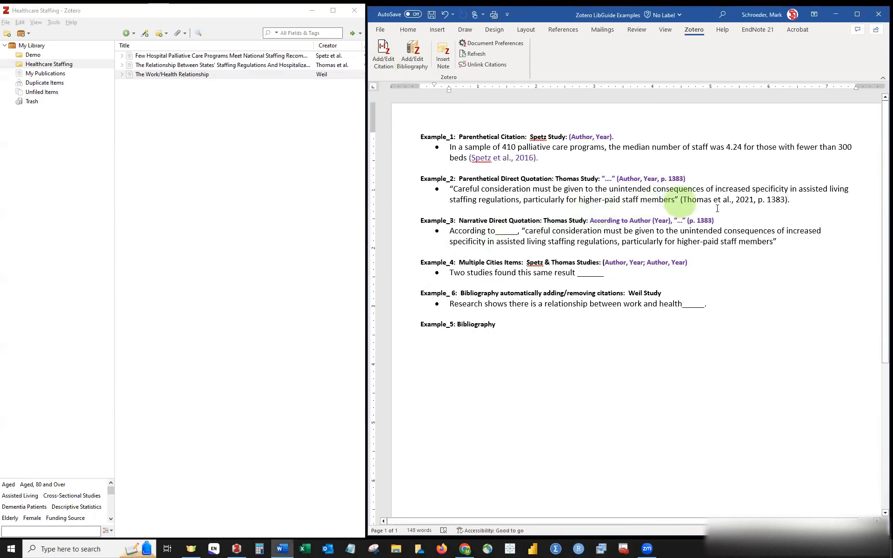
left_click_drag(792, 203, 682, 201)
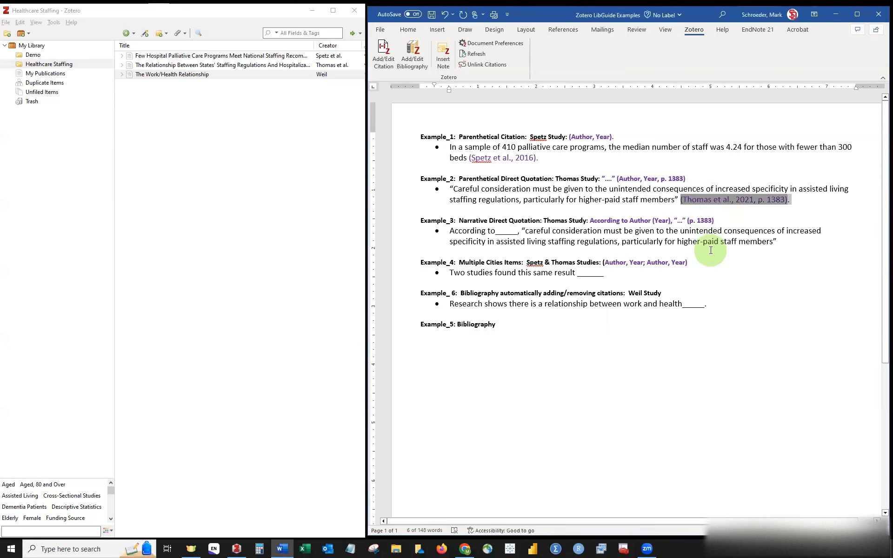
Replace the underscore placeholder after "According to" in Example_3 with the surname of the 2021 study's lead author
left_click(525, 227)
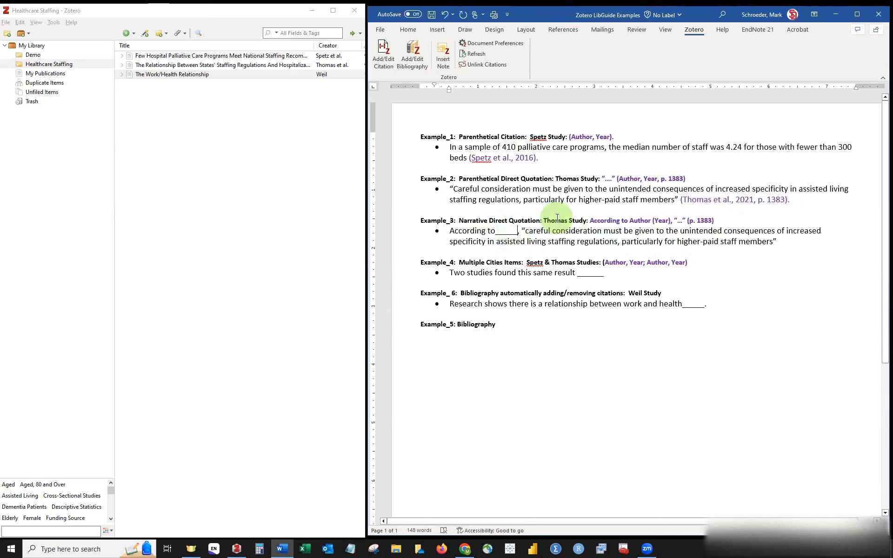
key("BackSpace")
key("BackSpace")
key("BackSpace")
key("BackSpace")
key("BackSpace")
type("Thomas")
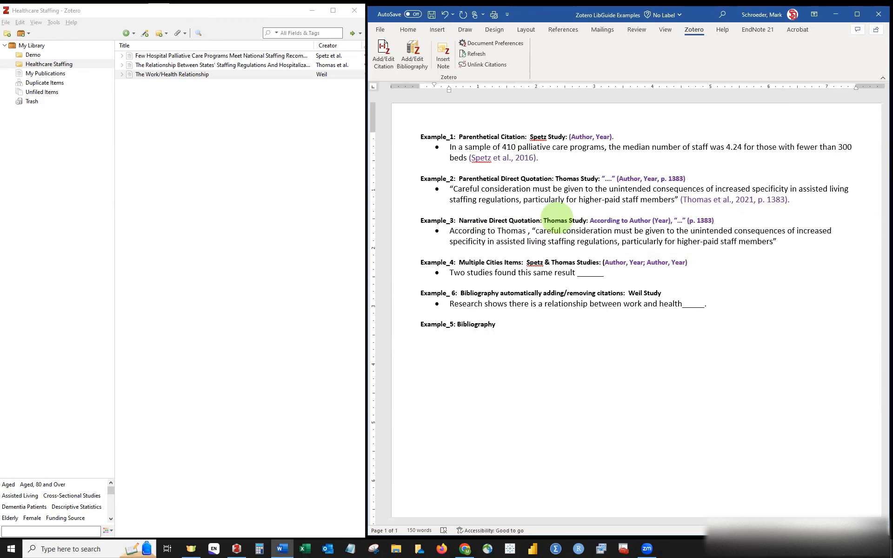
Insert a Zotero citation for the 2021 staffing regulations article after the author's surname in Example_3, with Omit Author enabled
left_click(386, 63)
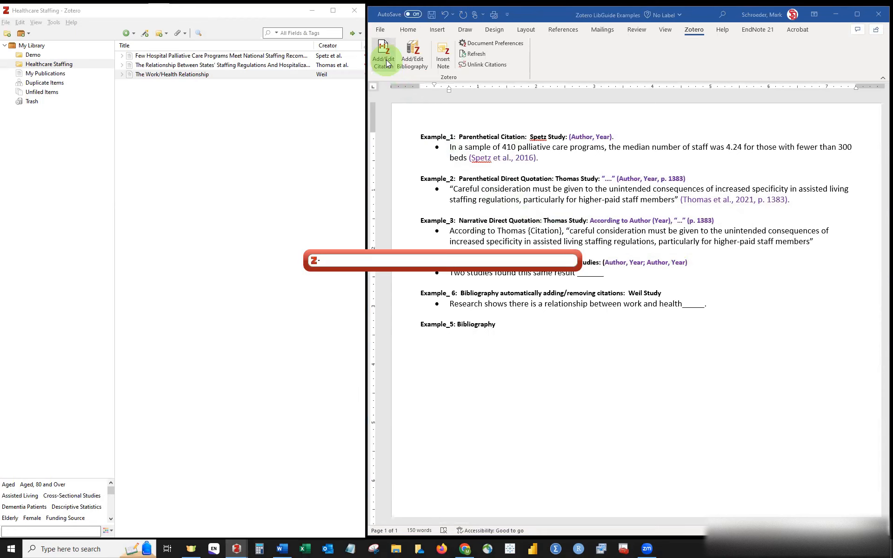
type("th")
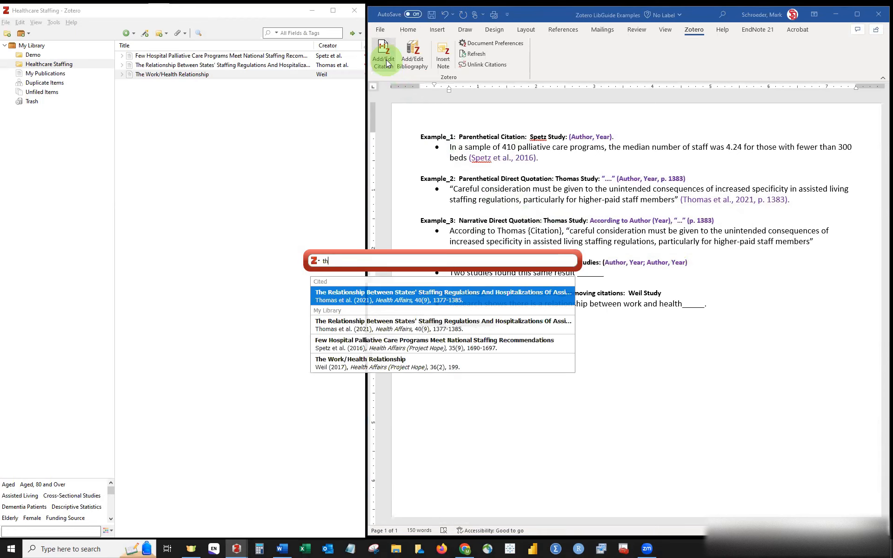
type("om")
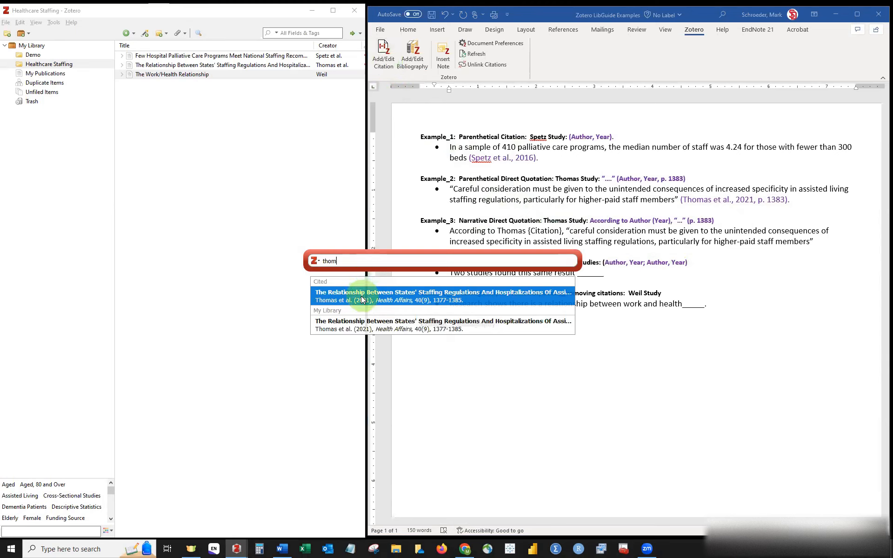
left_click(337, 298)
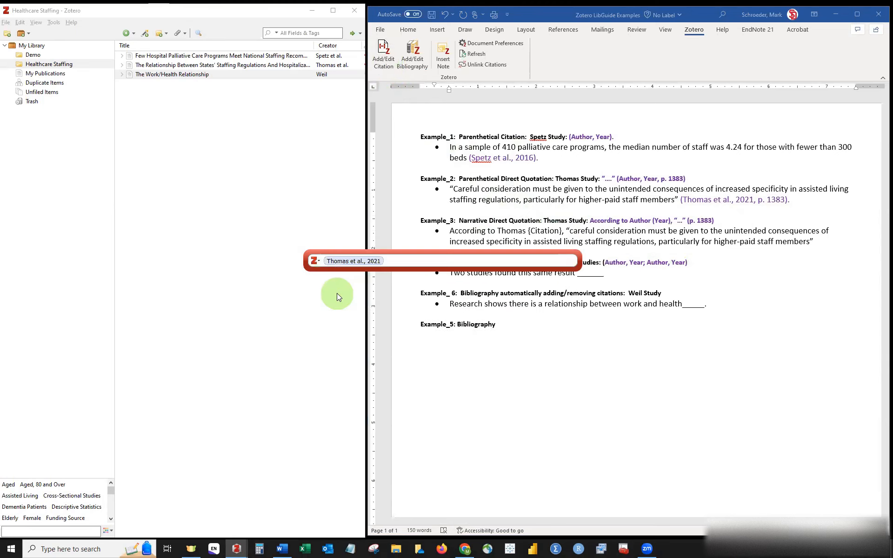
left_click(352, 261)
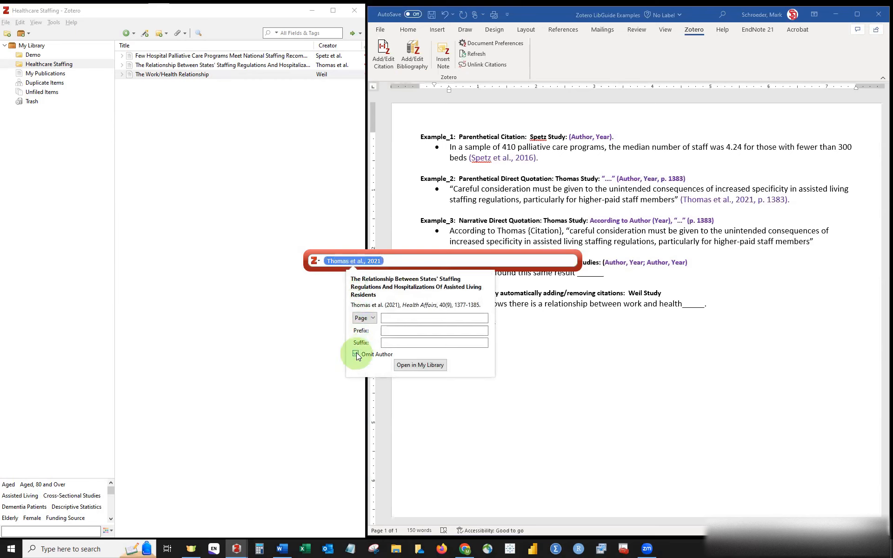
left_click(419, 330)
left_click(412, 320)
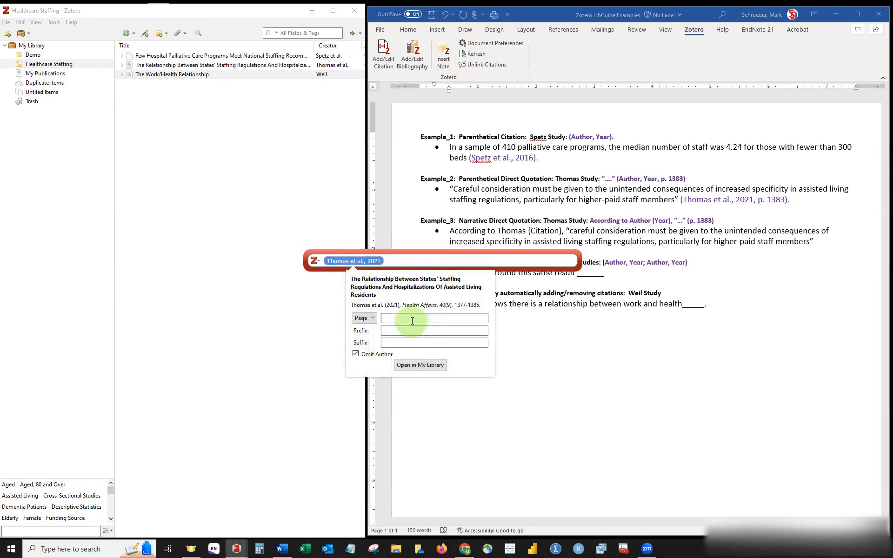
key("Return")
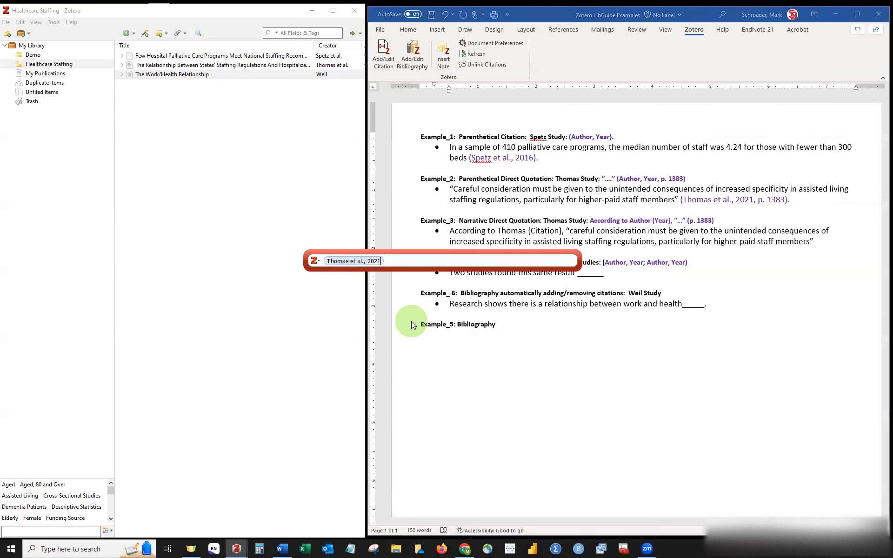
key("Return")
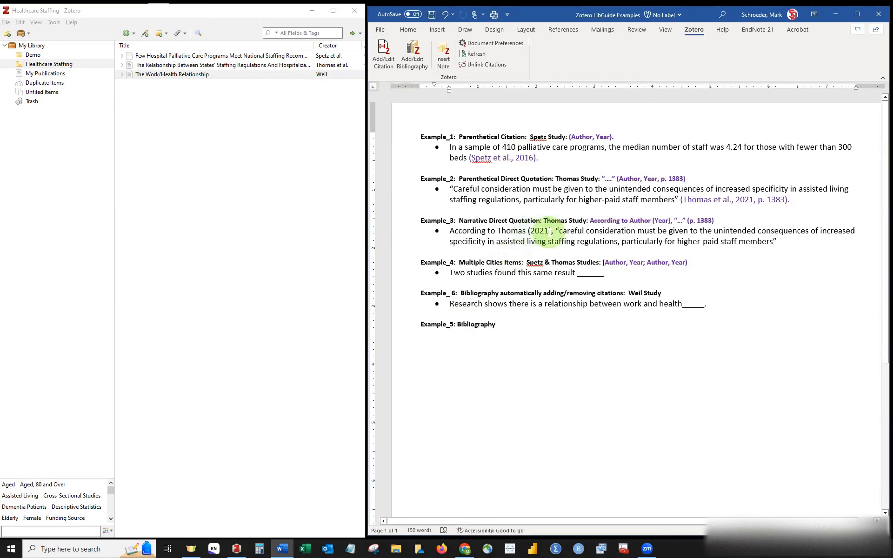
left_click_drag(526, 232, 497, 231)
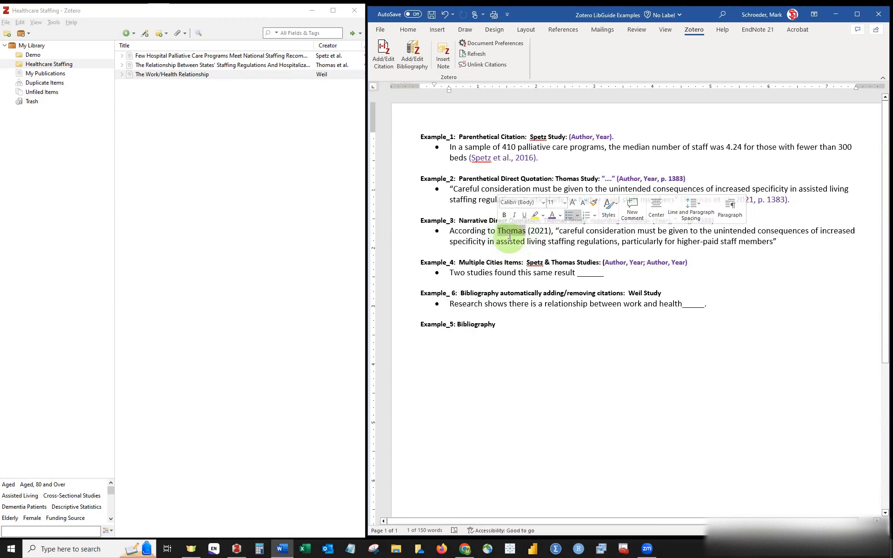
left_click(551, 231)
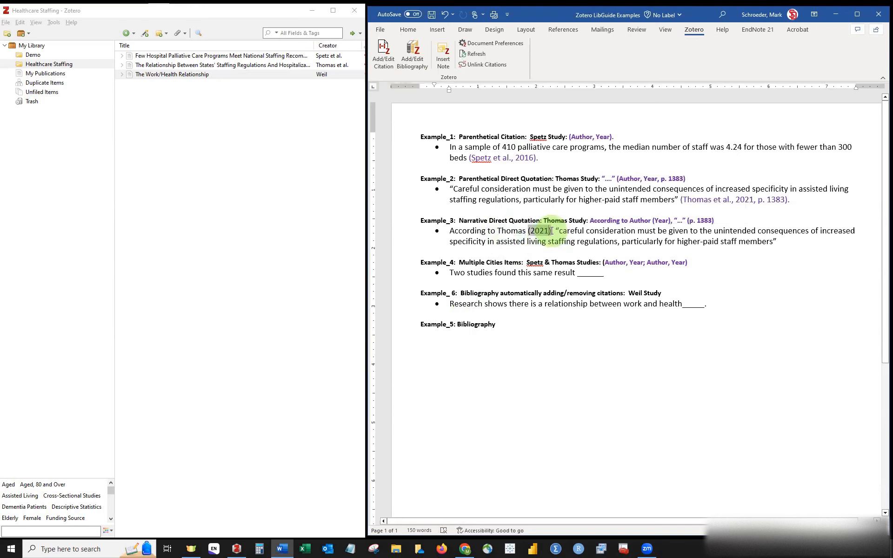
Add the page reference "(p. 1383)" after the Example_3 quotation, and colour it and the narrative author-year citation purple
left_click(528, 230)
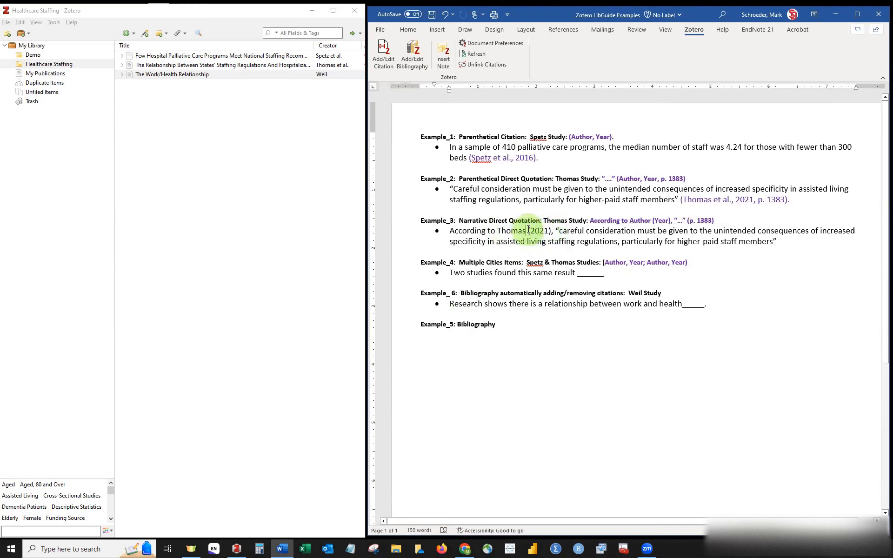
left_click_drag(529, 229, 554, 231)
left_click(554, 230)
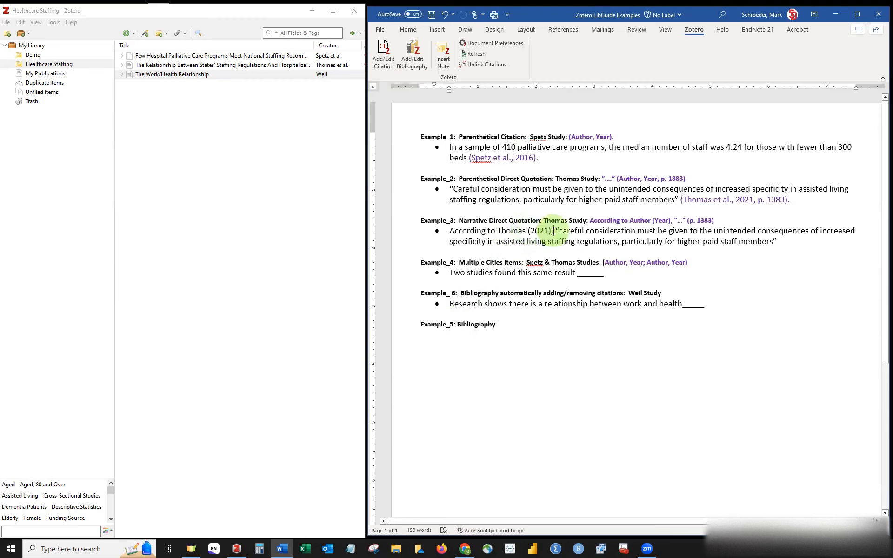
left_click(781, 242)
type("(p.")
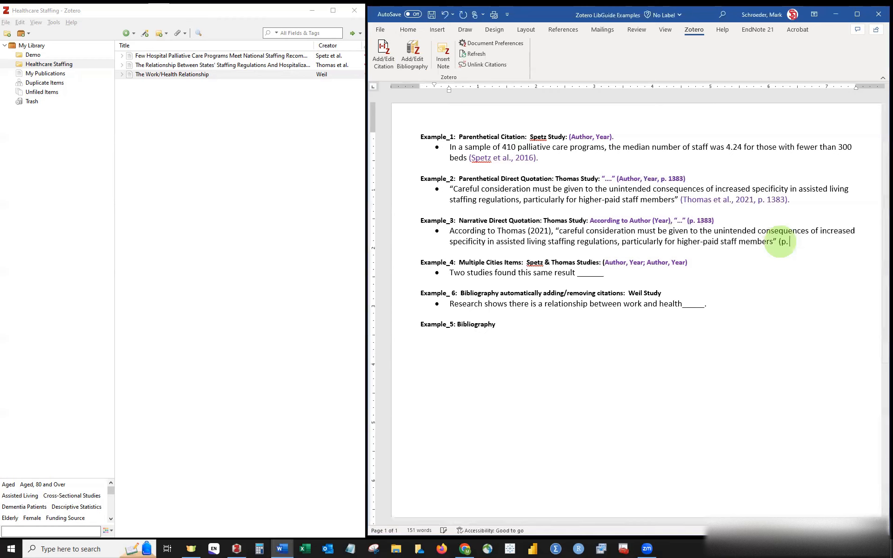
type(" 1383)")
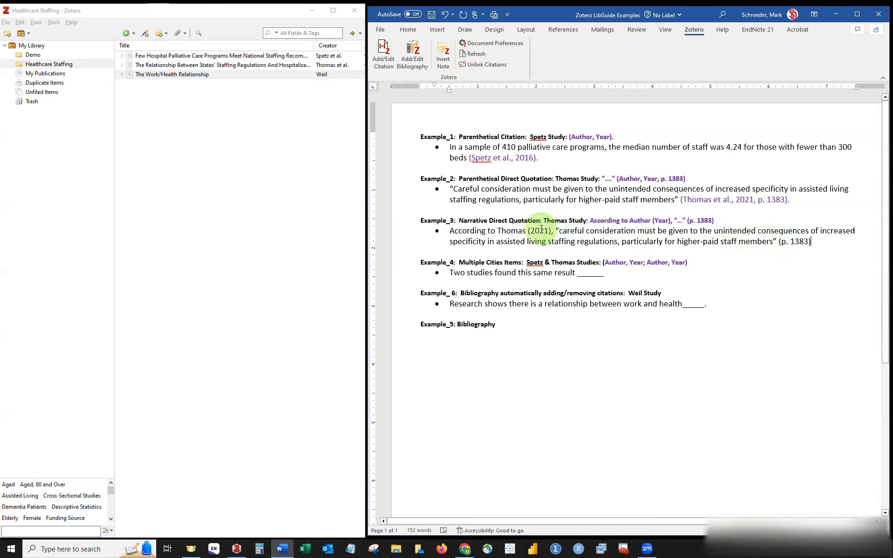
left_click_drag(819, 243, 780, 239)
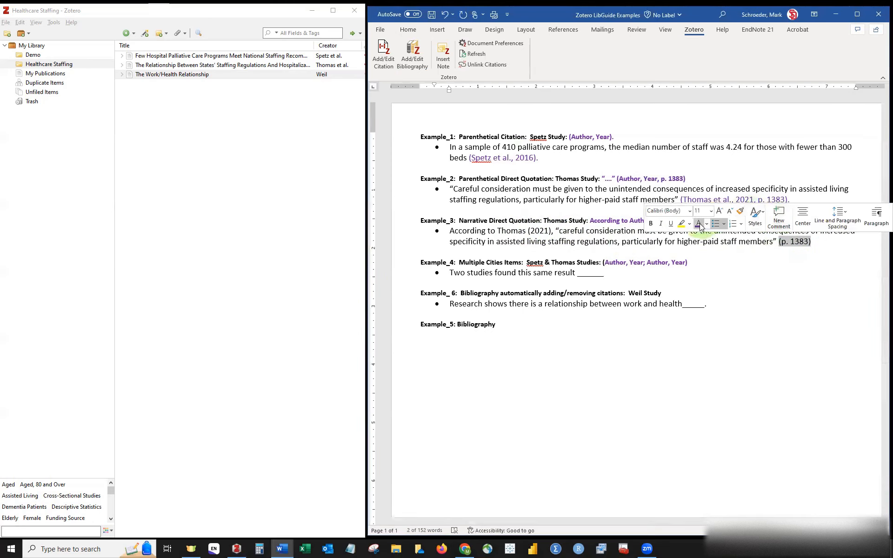
left_click_drag(555, 229, 497, 231)
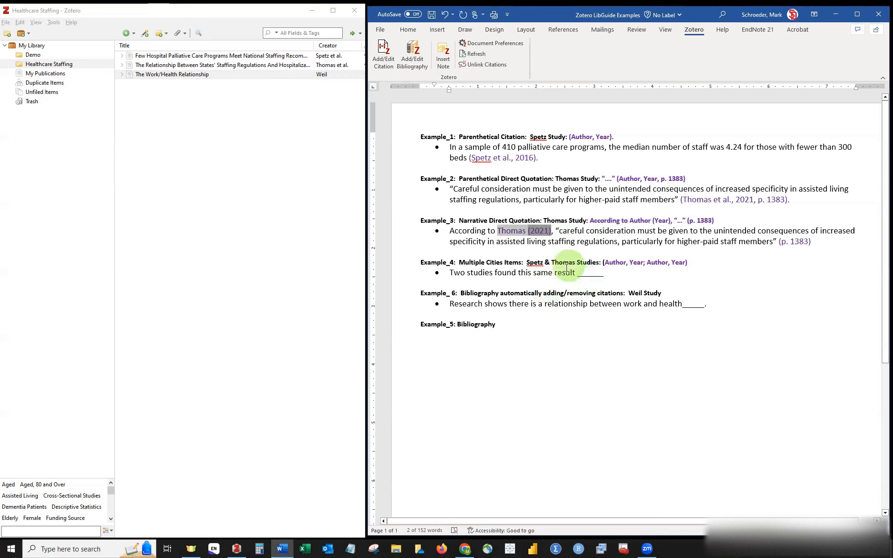
Delete the underscore placeholder at the end of the Example_4 sentence, keeping a space after "result"
left_click(606, 274)
key("BackSpace")
key("BackSpace")
key("BackSpace")
key("BackSpace")
key("BackSpace")
key("BackSpace")
key("BackSpace")
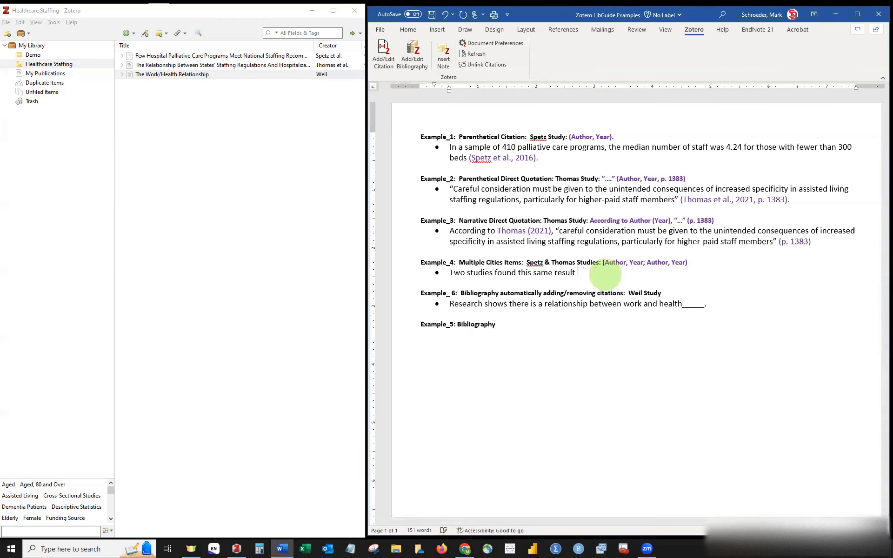
Insert one Zotero citation in Example_4 combining the 2021 staffing regulations article and the 2016 palliative care staffing article
left_click(385, 56)
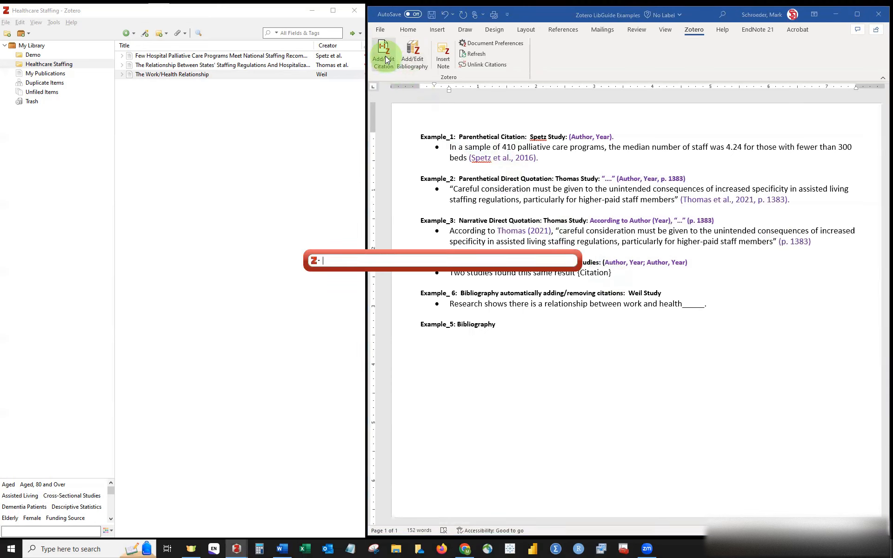
type("tho")
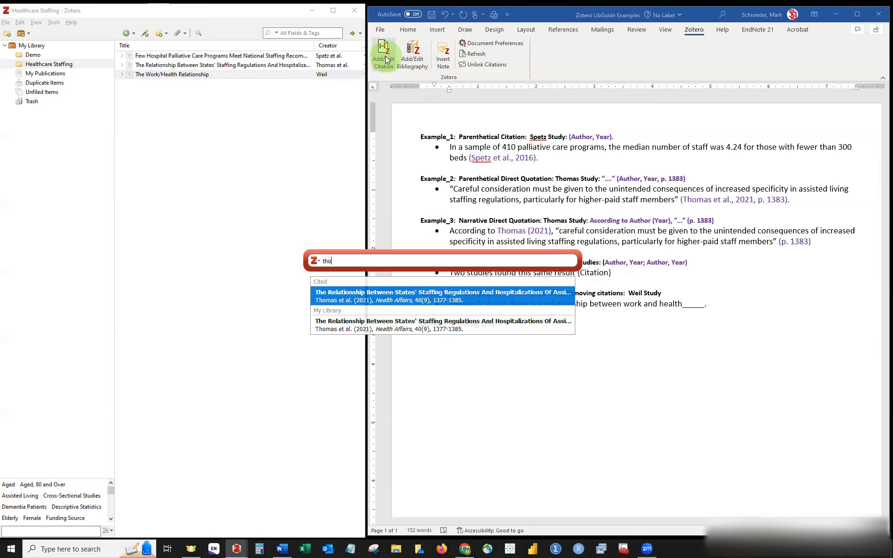
key("Return")
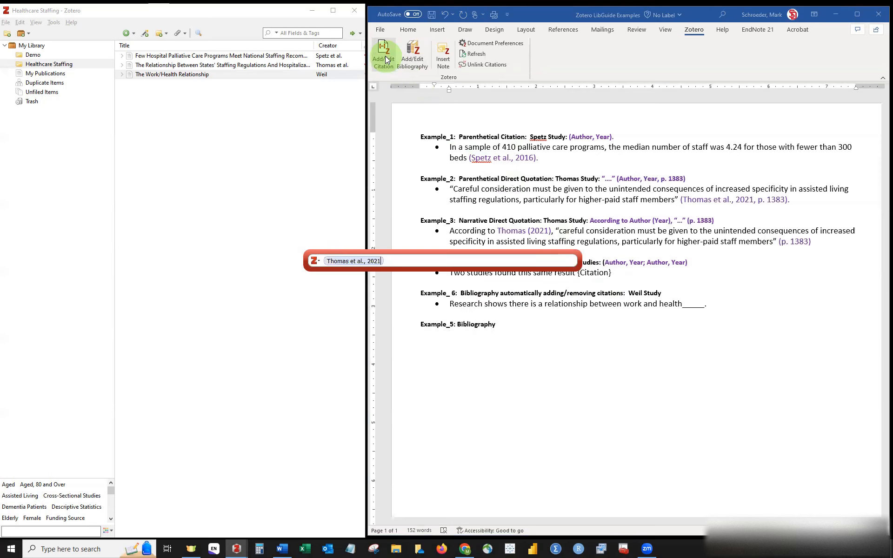
type("spet")
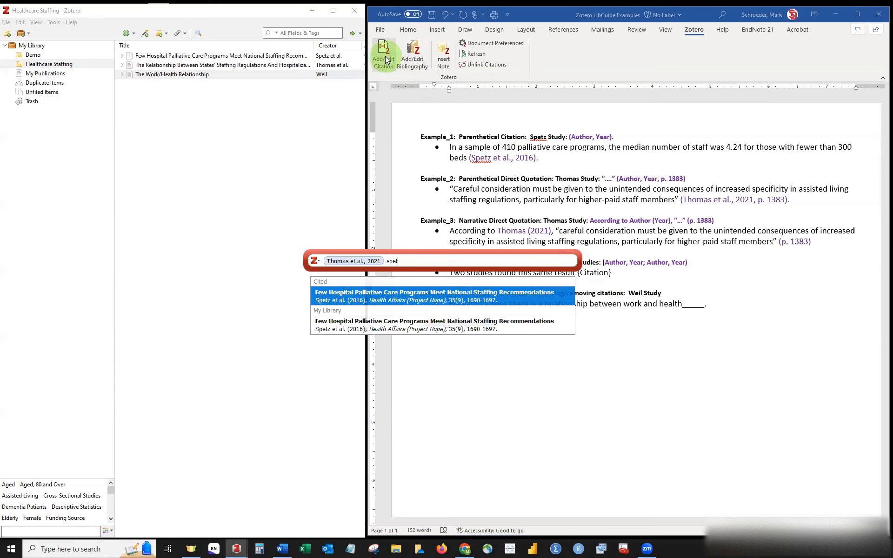
key("Return")
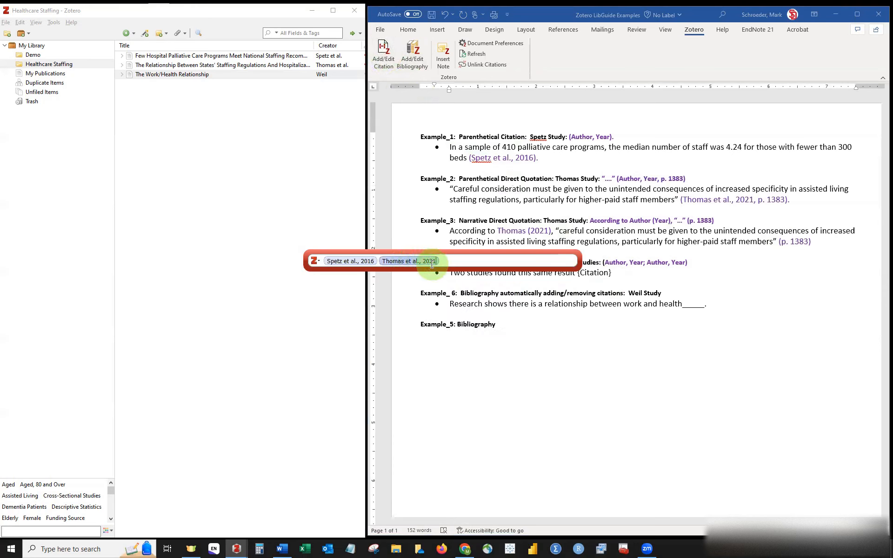
left_click_drag(424, 264, 378, 262)
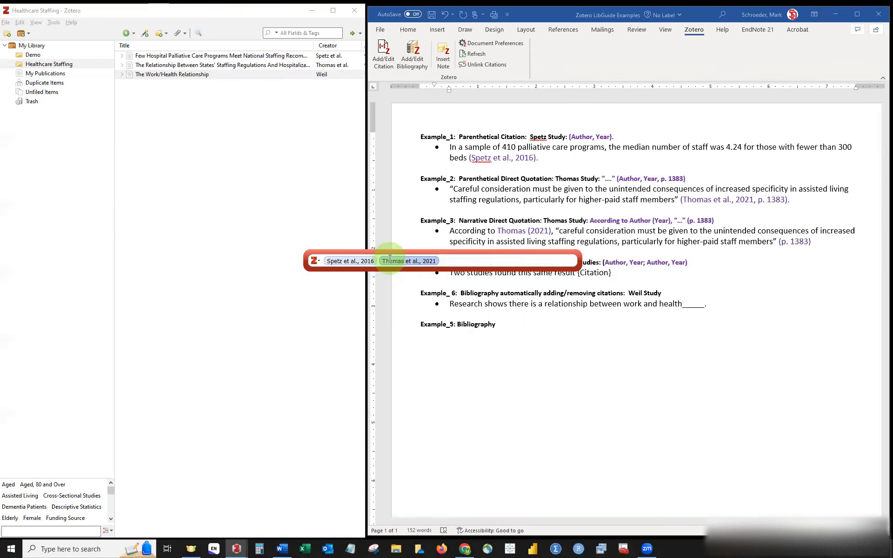
left_click(456, 263)
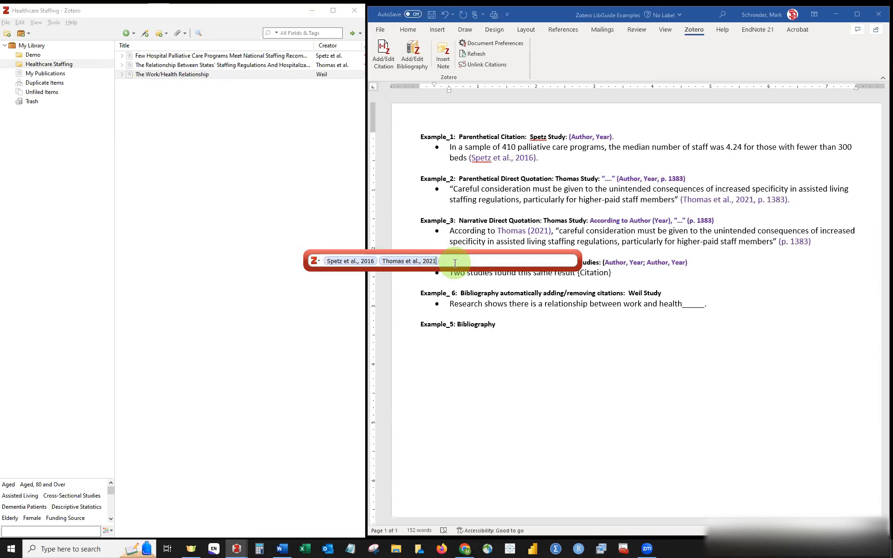
key("Return")
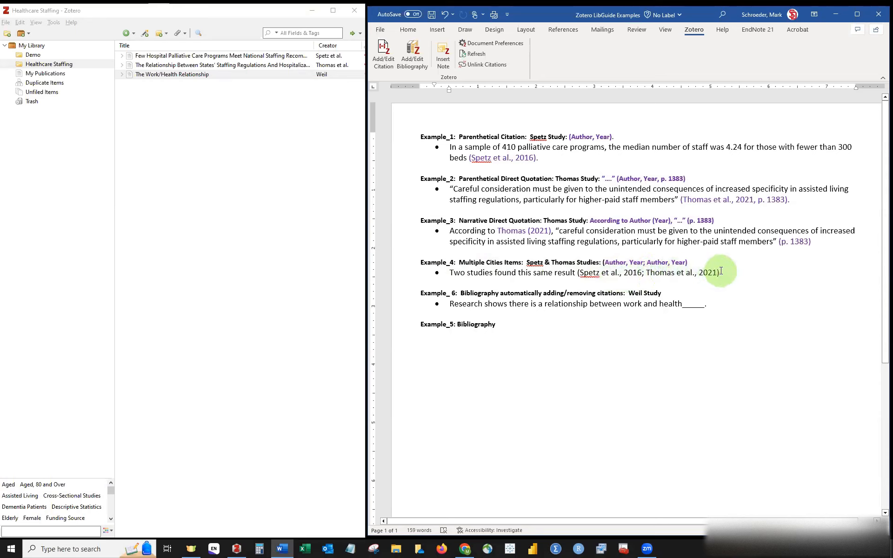
Colour the whole combined citation in Example_4 purple, including its opening parenthesis
left_click(641, 272)
double_click(641, 272)
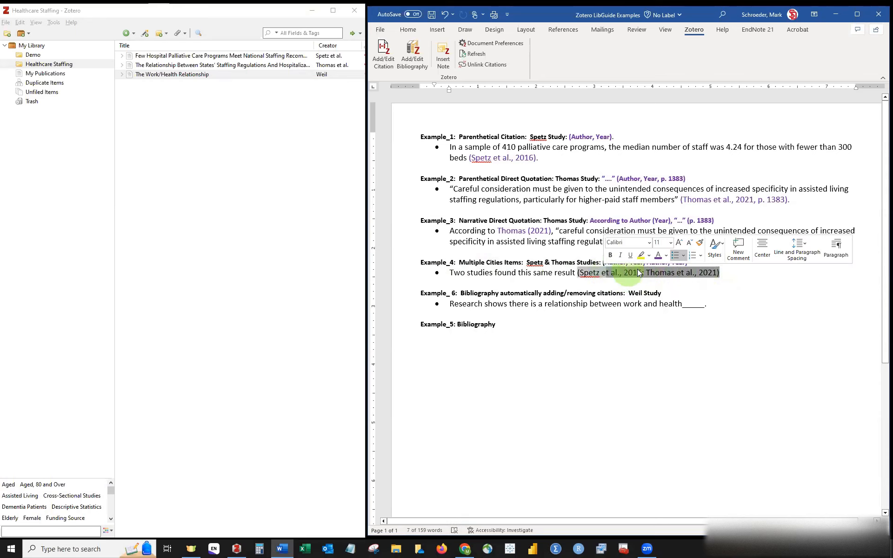
left_click(659, 257)
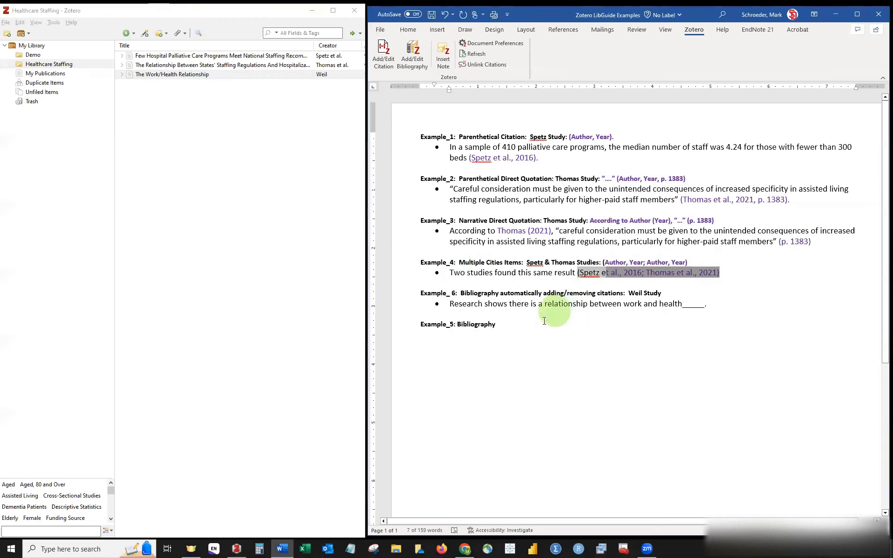
left_click(513, 341)
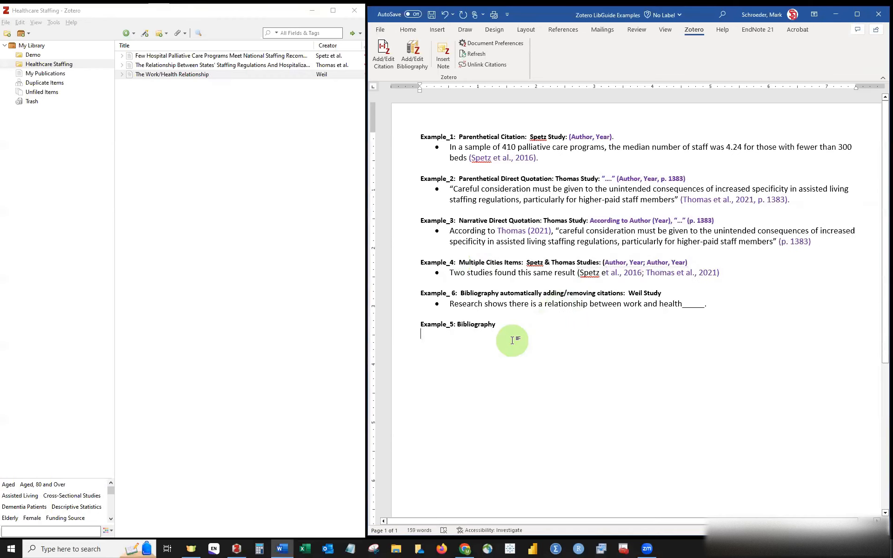
left_click(607, 272)
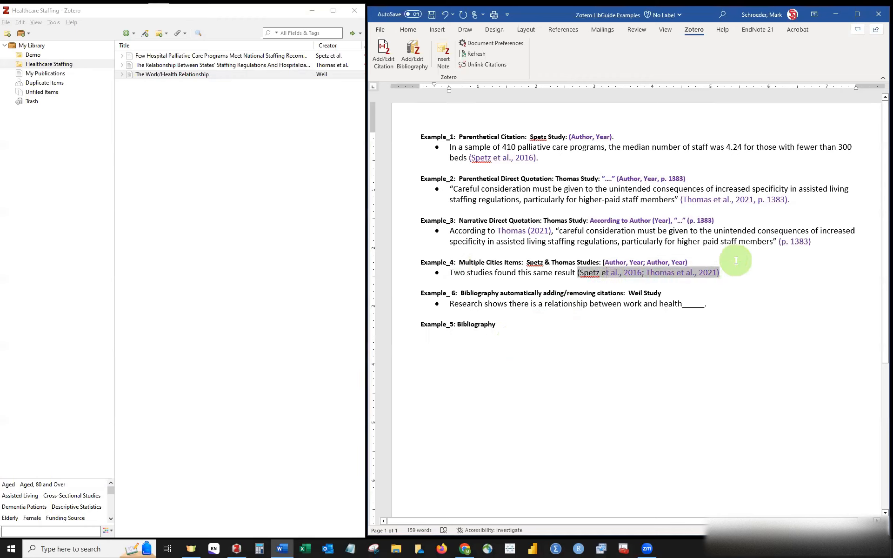
left_click(727, 273)
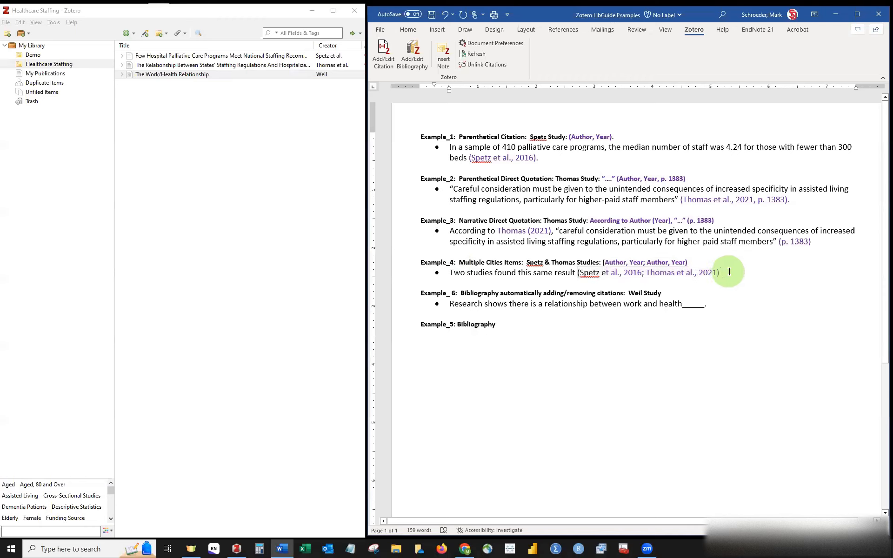
left_click_drag(716, 273, 577, 272)
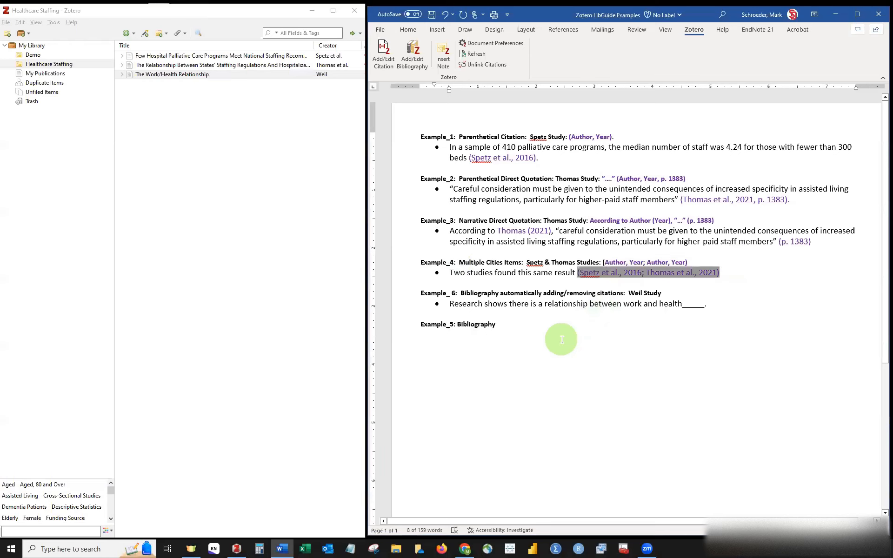
Insert the Zotero bibliography on the empty line below the Example_5 heading
left_click(501, 339)
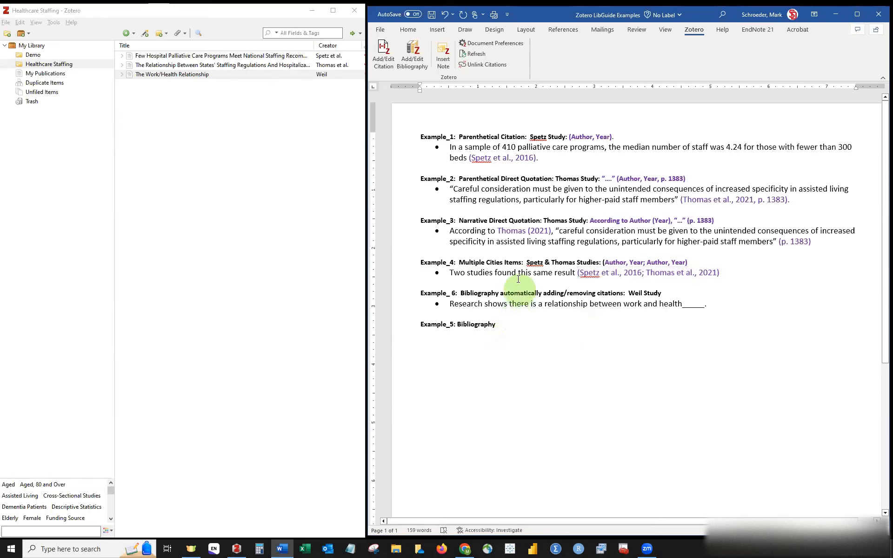
left_click(412, 58)
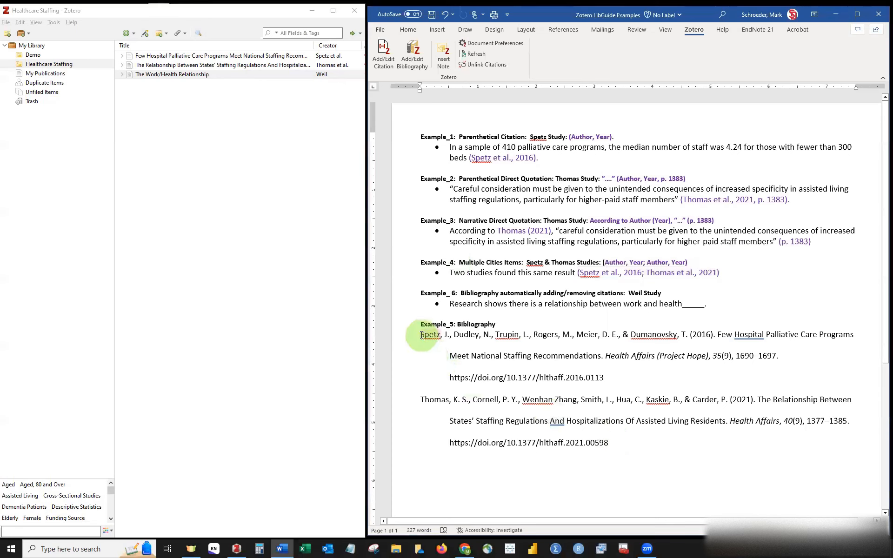
Set the bibliography entries to single line spacing and colour their text purple
left_click_drag(421, 335, 645, 495)
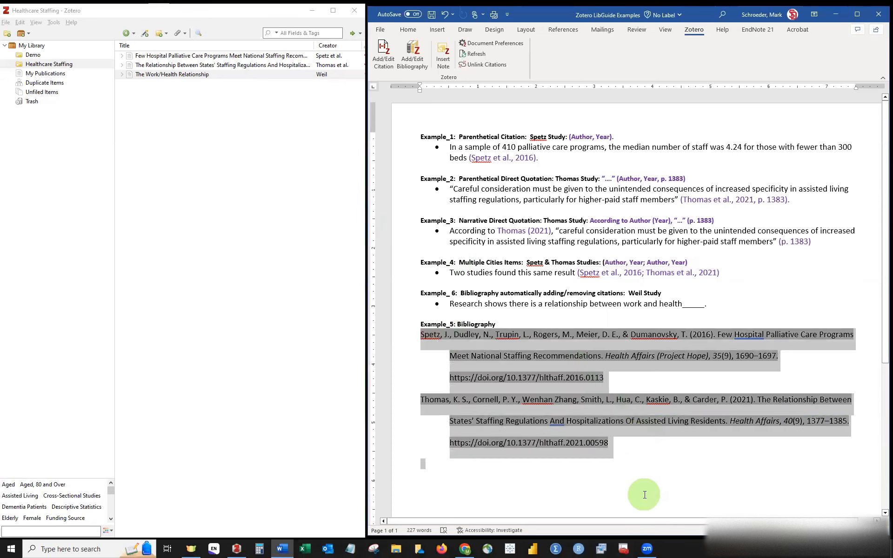
left_click(409, 31)
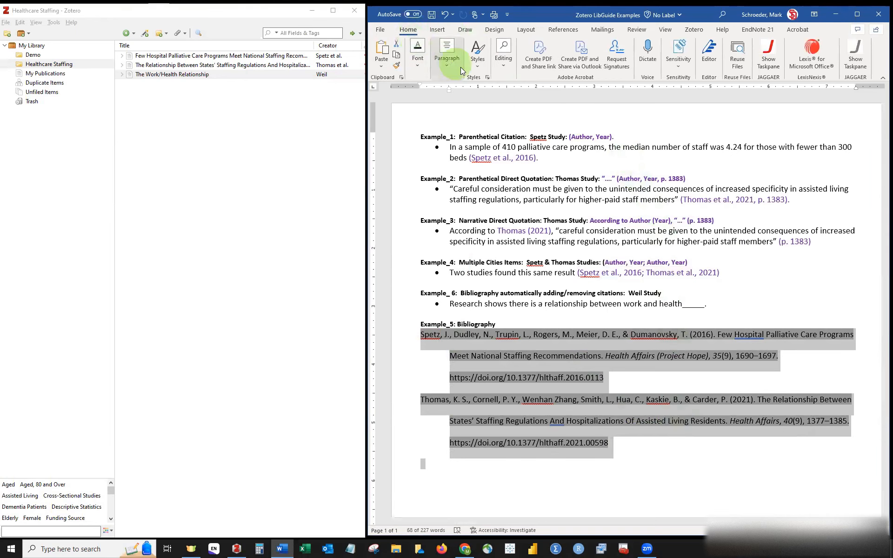
left_click(449, 65)
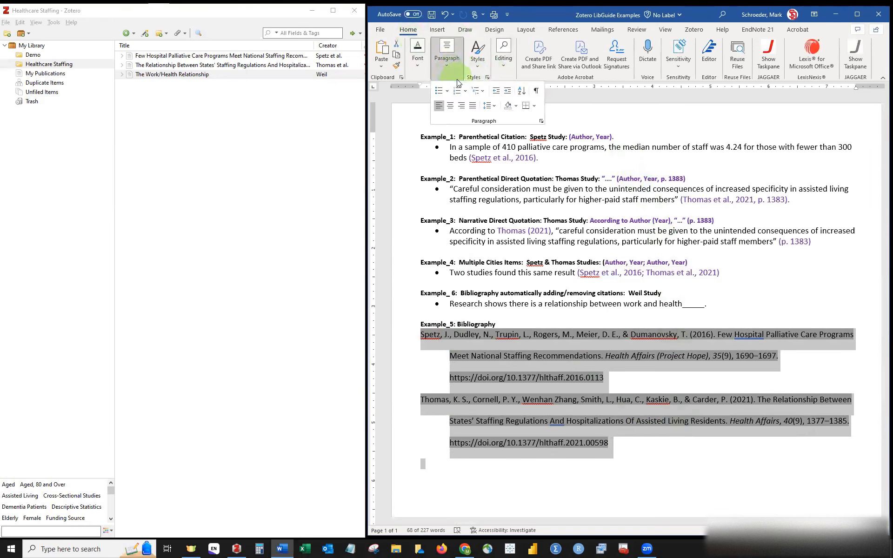
left_click(487, 106)
left_click(503, 117)
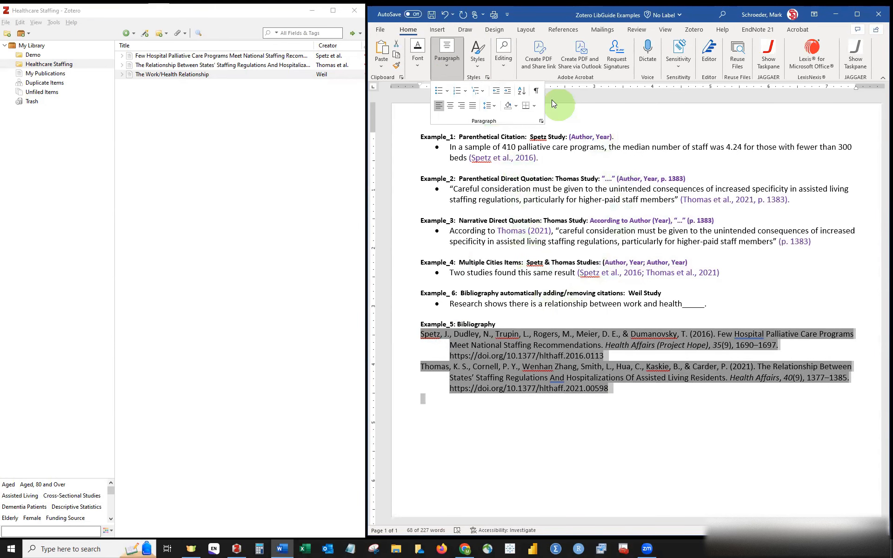
right_click(561, 340)
left_click(620, 369)
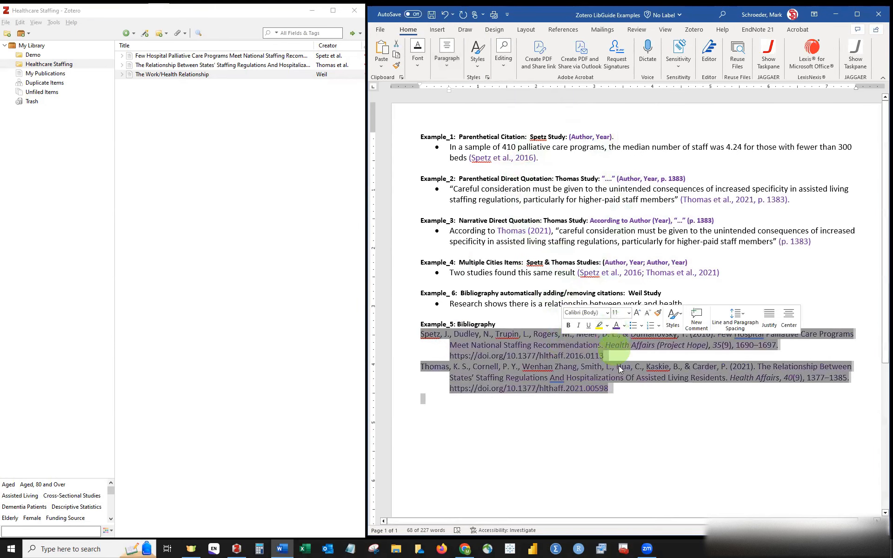
left_click(647, 398)
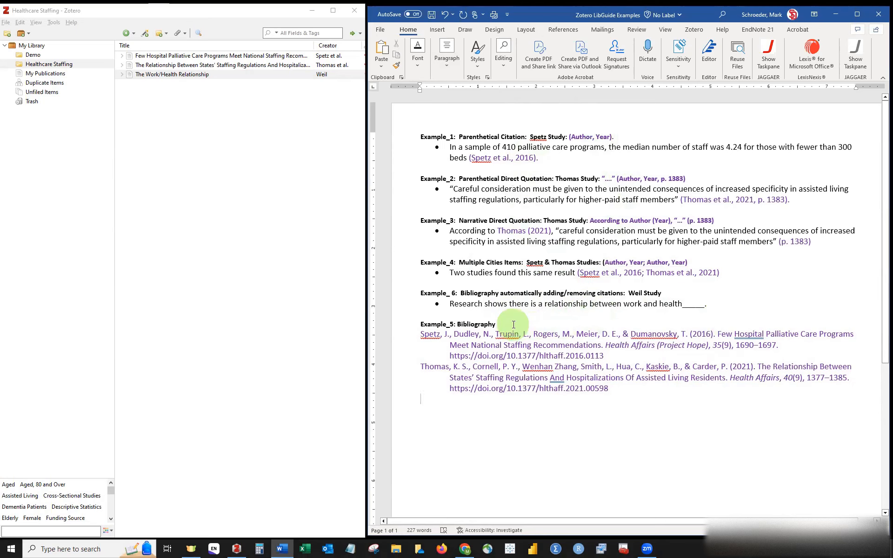
Replace the underscore placeholder after "work and health" in Example_6 with a single space, keeping the final period
left_click(707, 301)
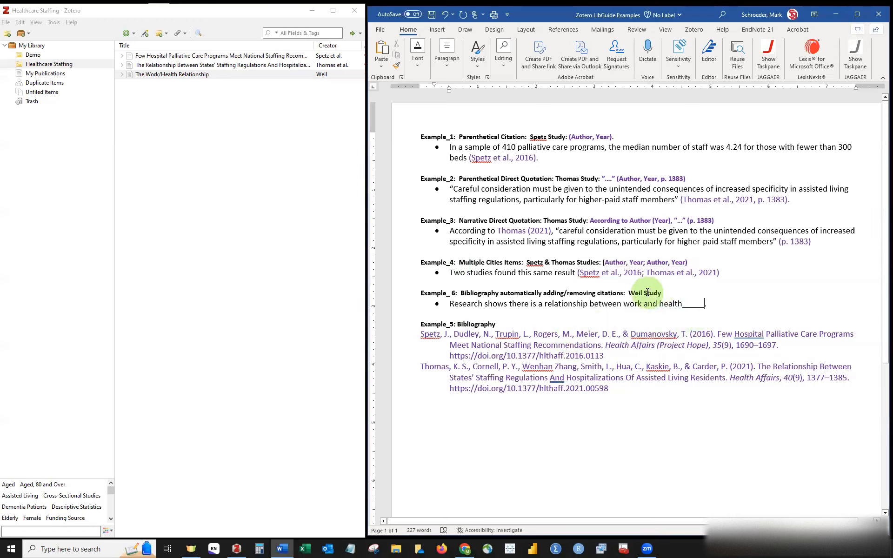
key("BackSpace")
key("BackSpace")
key("BackSpace")
key("BackSpace")
key("BackSpace")
key("BackSpace")
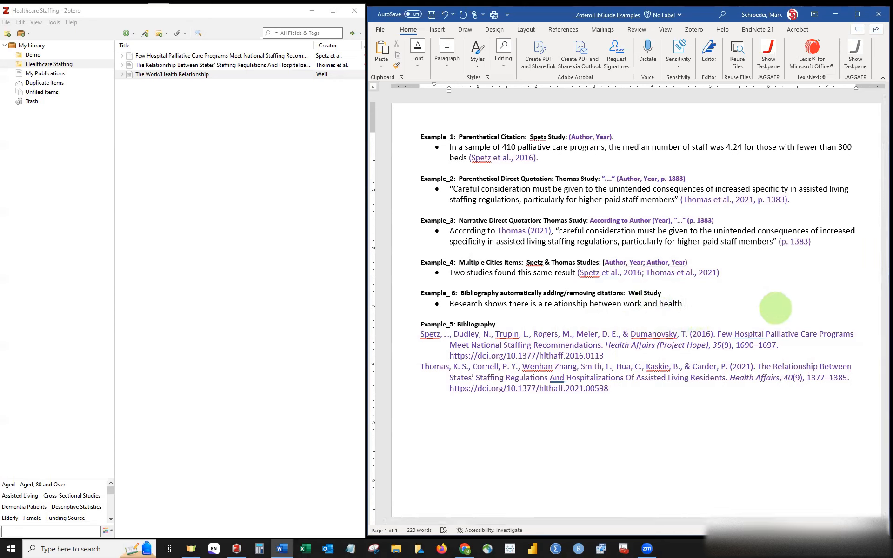
Insert a Zotero citation for the 2017 article "The Work/Health Relationship" in Example_6 and colour it purple
left_click(694, 28)
left_click(384, 55)
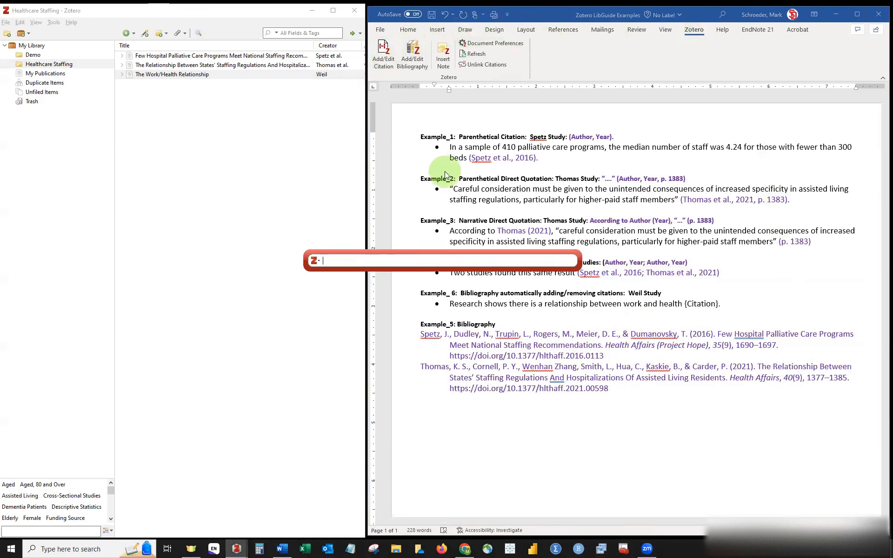
type("weil")
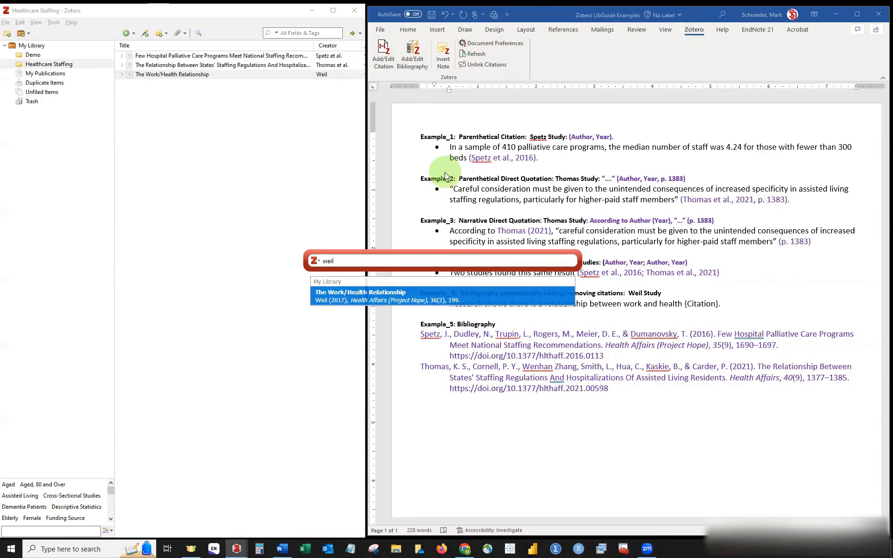
left_click(397, 299)
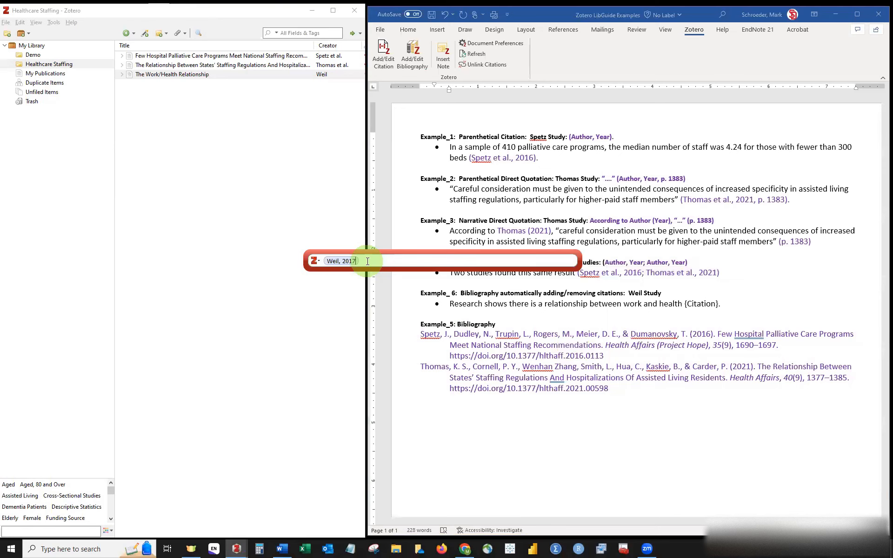
key("Return")
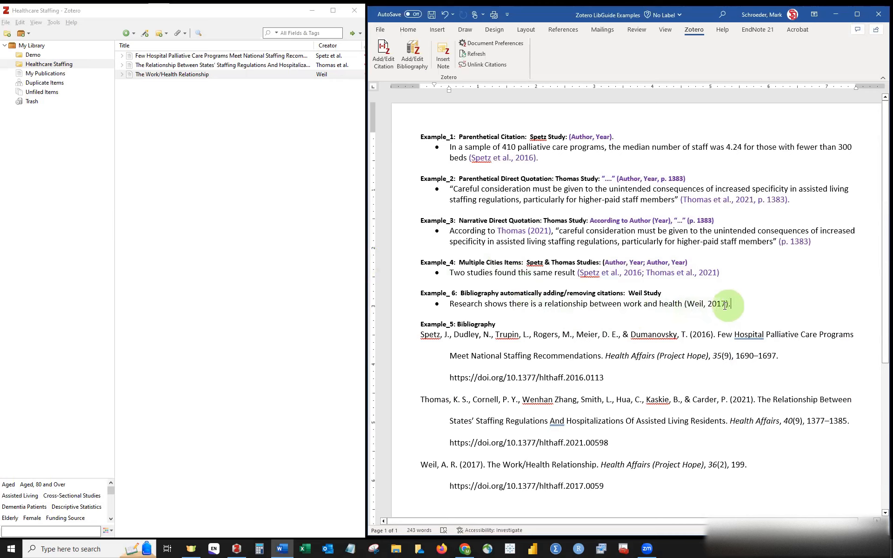
left_click_drag(725, 306, 702, 305)
left_click(707, 293)
left_click(626, 488)
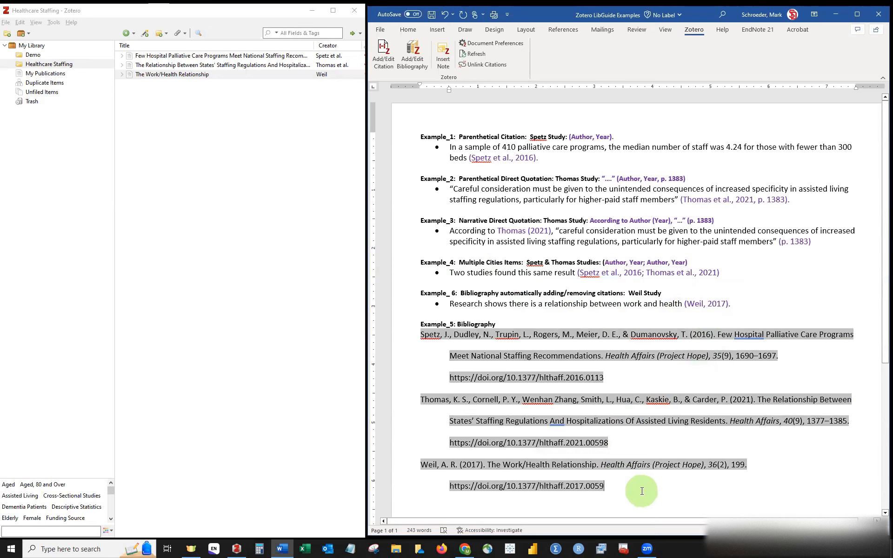
Delete the 2017 citation and final period from the Example_6 sentence, and refresh the document's Zotero citations and bibliography
left_click(752, 301)
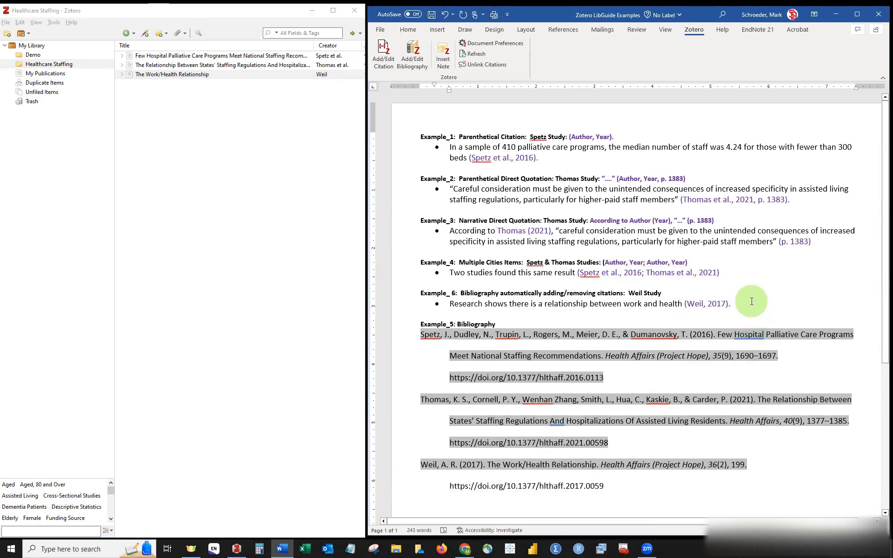
key("BackSpace")
key("BackSpace")
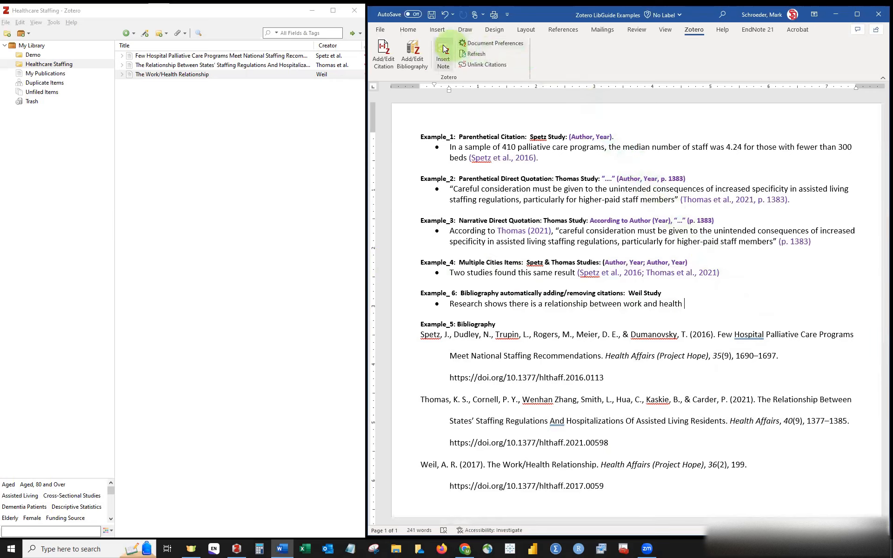
left_click(471, 54)
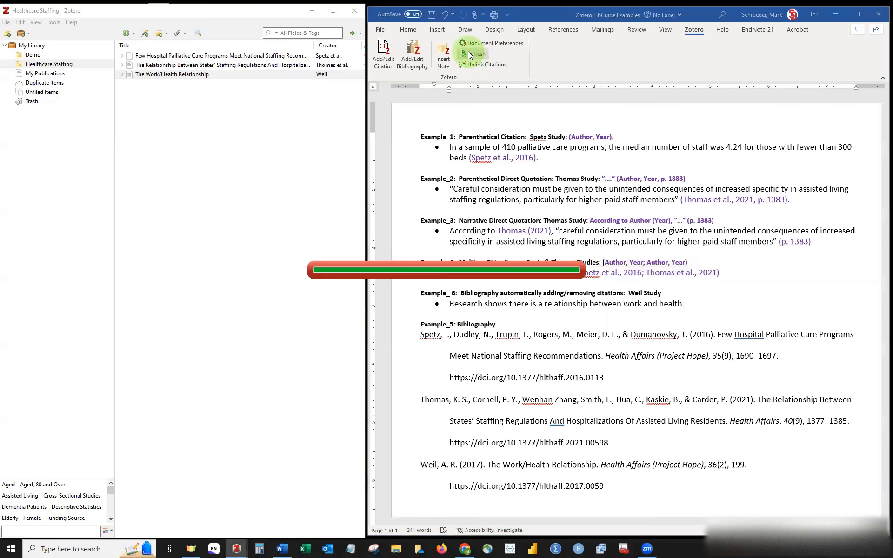